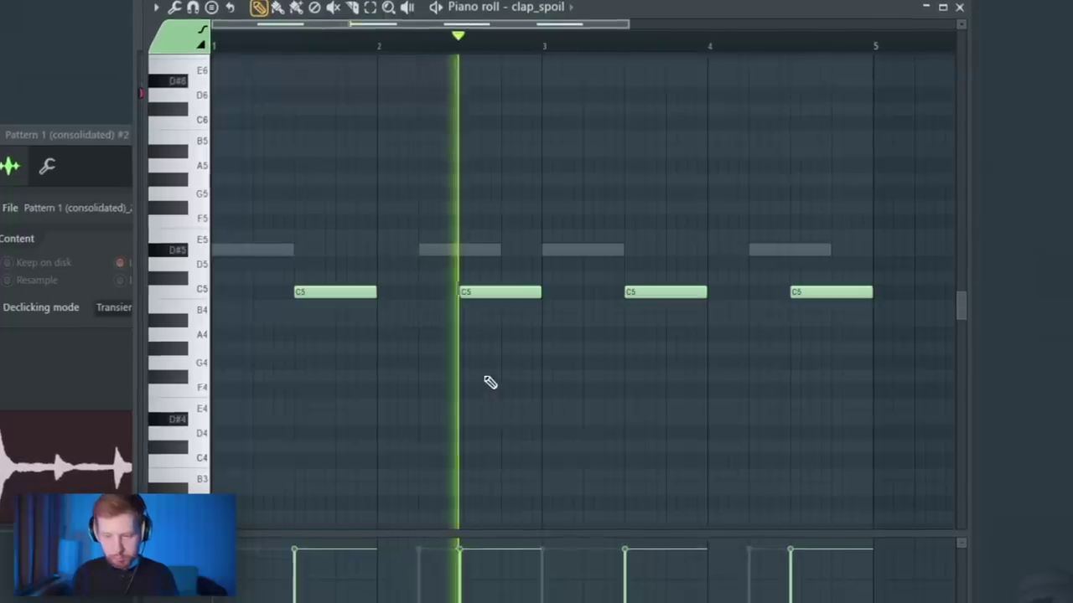
# Discard the lengths of the clap_spoil notes, copy them to the snare_chop channel, and open that channel in the piano roll.
pyautogui.hotkey('shift', 'd')
pyautogui.click(958, 8)
pyautogui.hotkey('ctrl', 'c')
pyautogui.click(576, 251)
pyautogui.hotkey('ctrl', 'v')
pyautogui.press('F7')
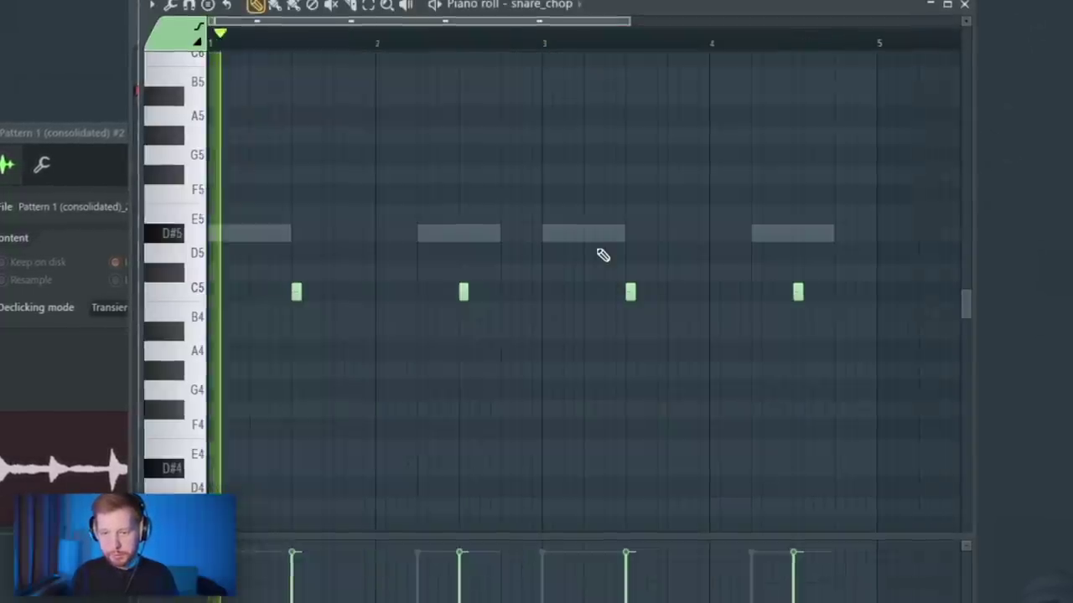
# Add two extra C5 snare hits near the end of bar 4 and set snare_chop's time-stretching mode to Resample.
pyautogui.click(840, 293)
pyautogui.click(851, 293)
pyautogui.click(794, 42)
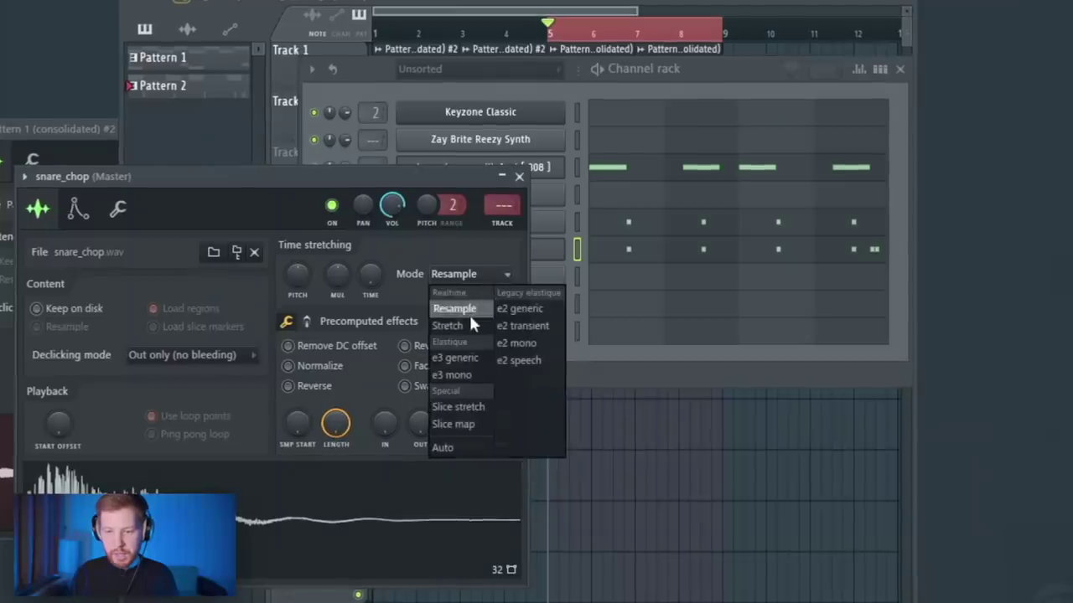
pyautogui.click(468, 318)
pyautogui.hotkey('shift', 'Down')
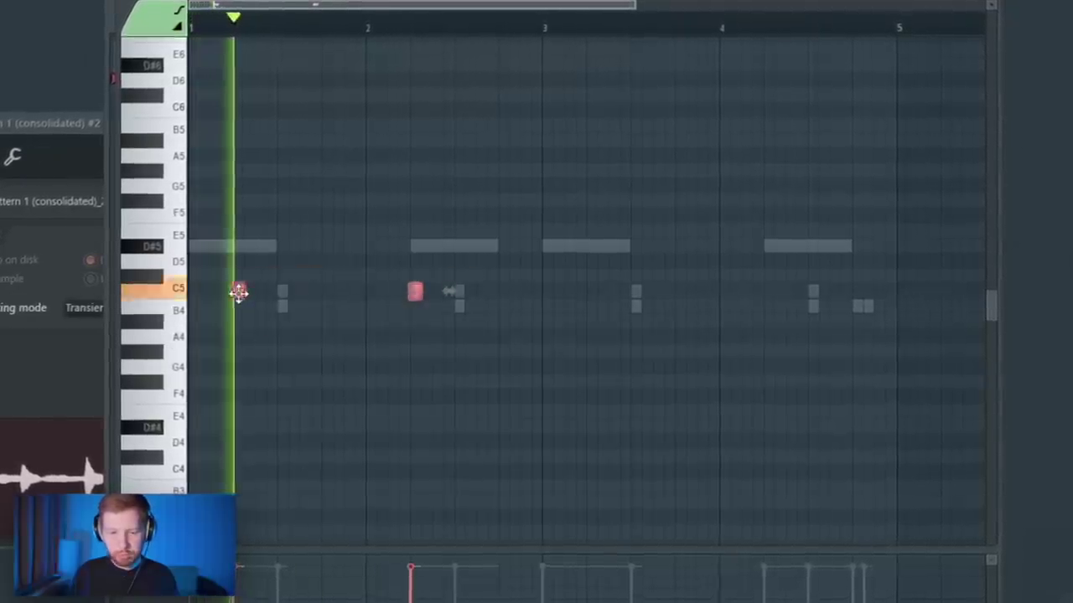
# Copy the two C5 open-hat notes into bars 3 and 4 and lower the velocity of all open-hat notes.
pyautogui.moveTo(239, 293); pyautogui.dragTo(592, 301)
pyautogui.hotkey('ctrl', 'a')
pyautogui.scroll(-5, 410, 428)
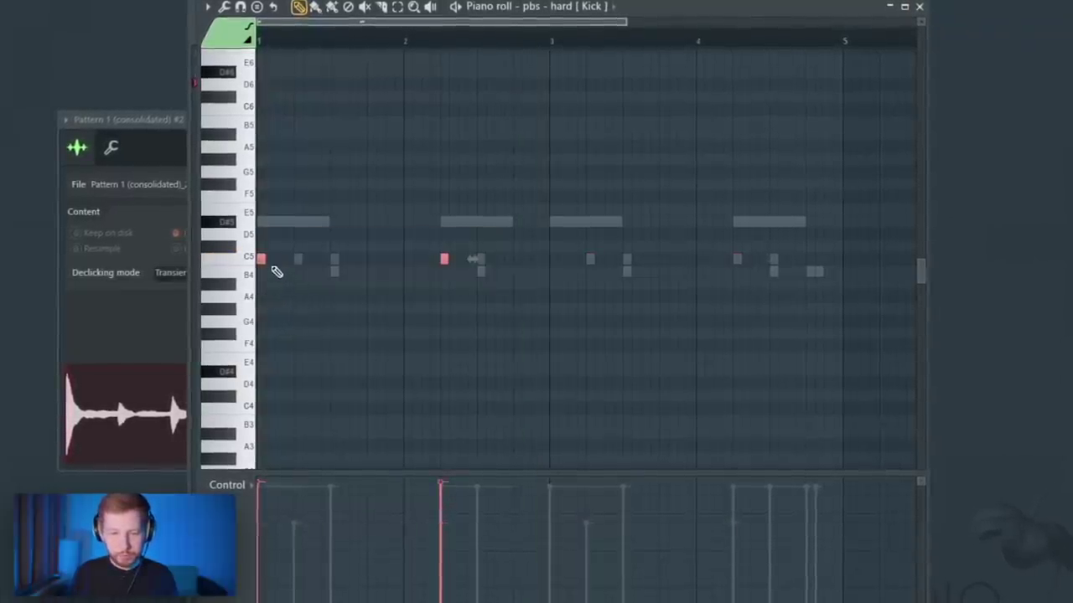
# Duplicate the two-bar C5 kick pattern of pbs - hard [ Kick ] into bars 3 and 4.
pyautogui.press('space')
pyautogui.hotkey('ctrl', 'b')
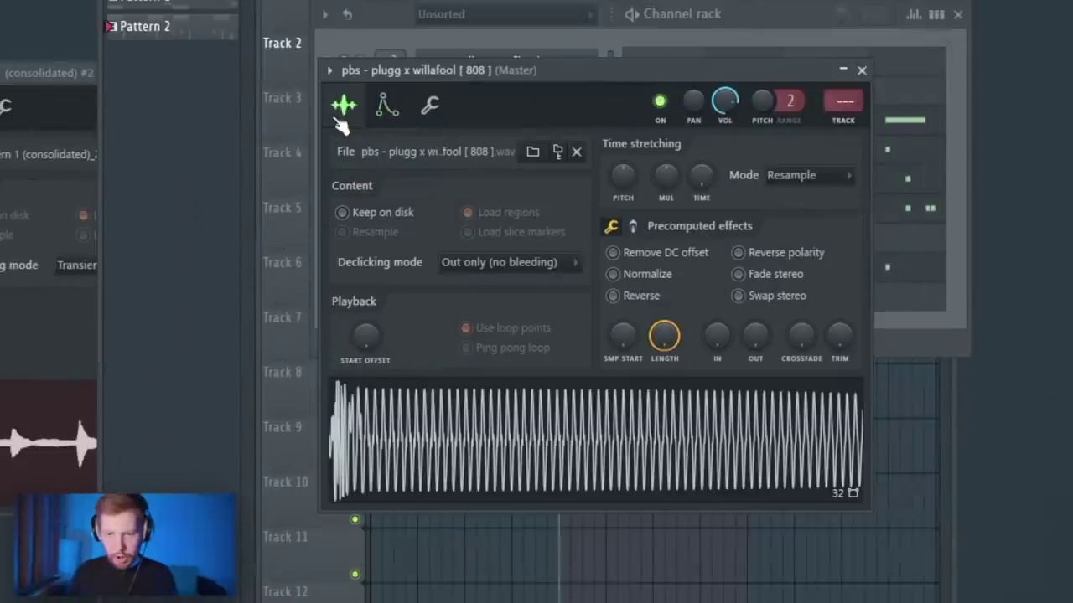
# Turn down the EQ and slightly raise the boost in the 808 sample's precomputed effects, and close its channel settings.
pyautogui.click(634, 227)
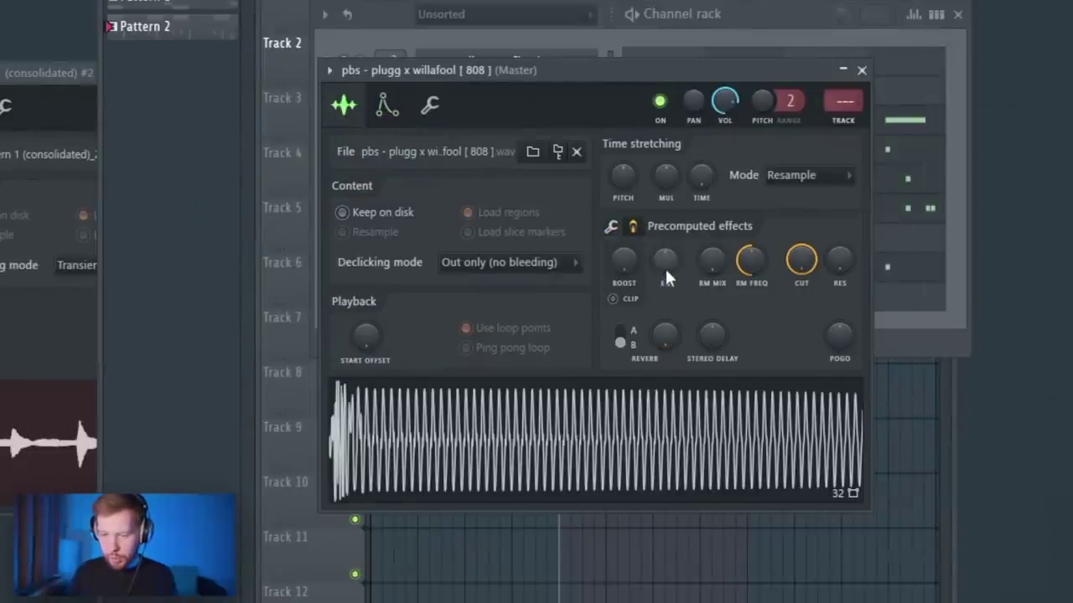
pyautogui.moveTo(665, 266); pyautogui.dragTo(625, 255)
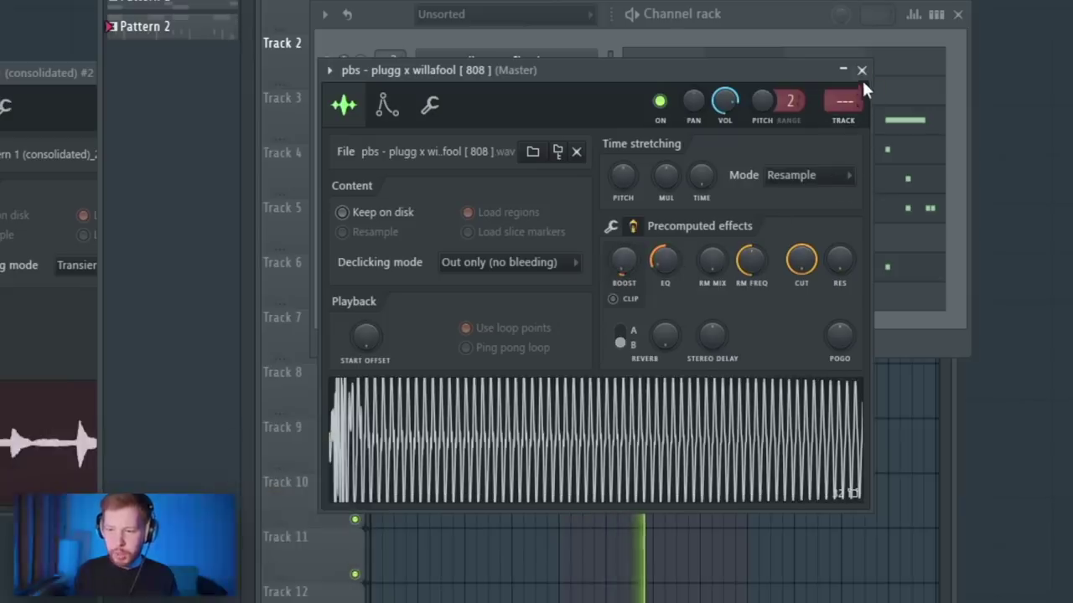
pyautogui.click(862, 71)
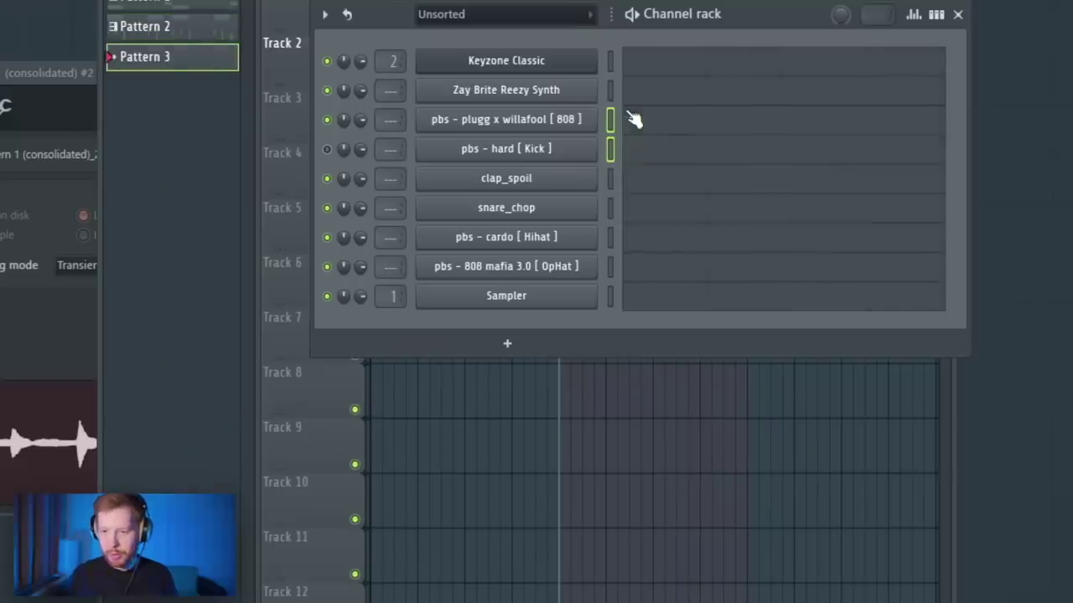
# Paste the 808 and kick notes into Pattern 3 and turn the 808's F#5 note into a slide note.
pyautogui.hotkey('ctrl', 'v')
pyautogui.click(659, 125)
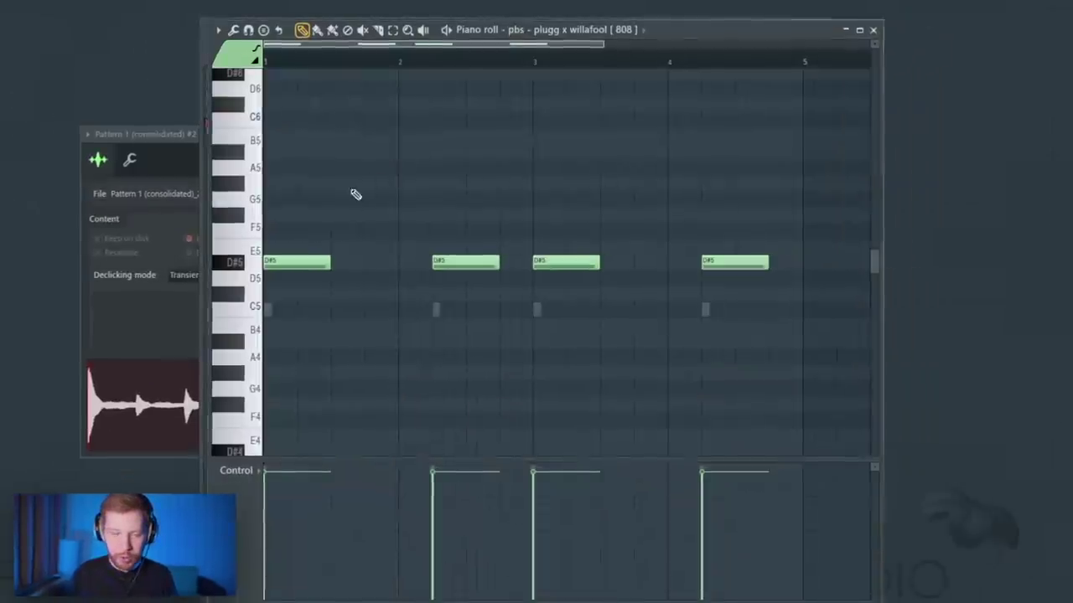
pyautogui.scroll(3, 294, 242)
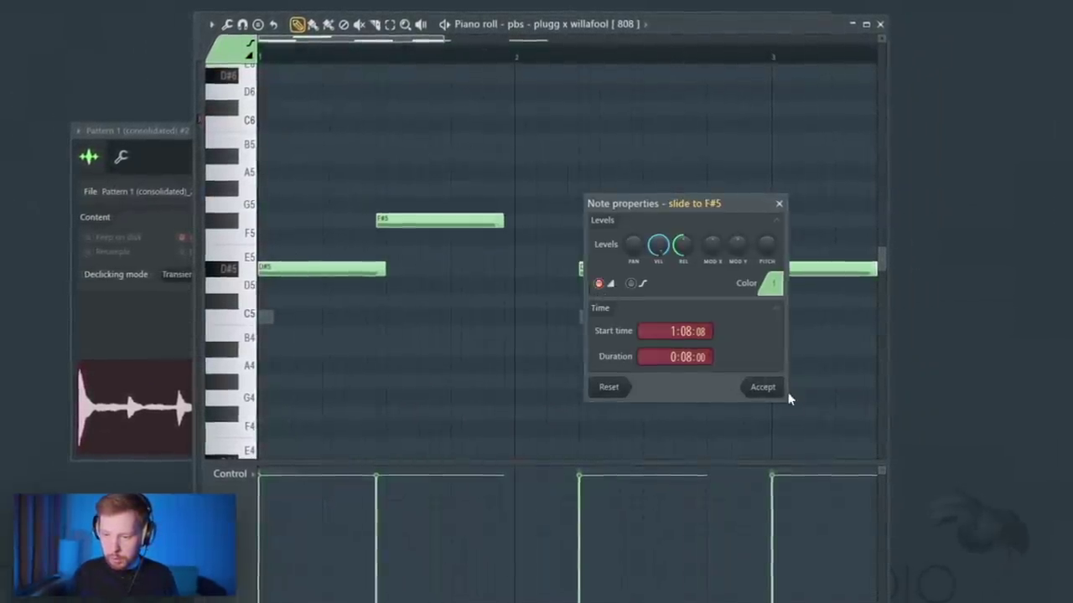
pyautogui.click(775, 389)
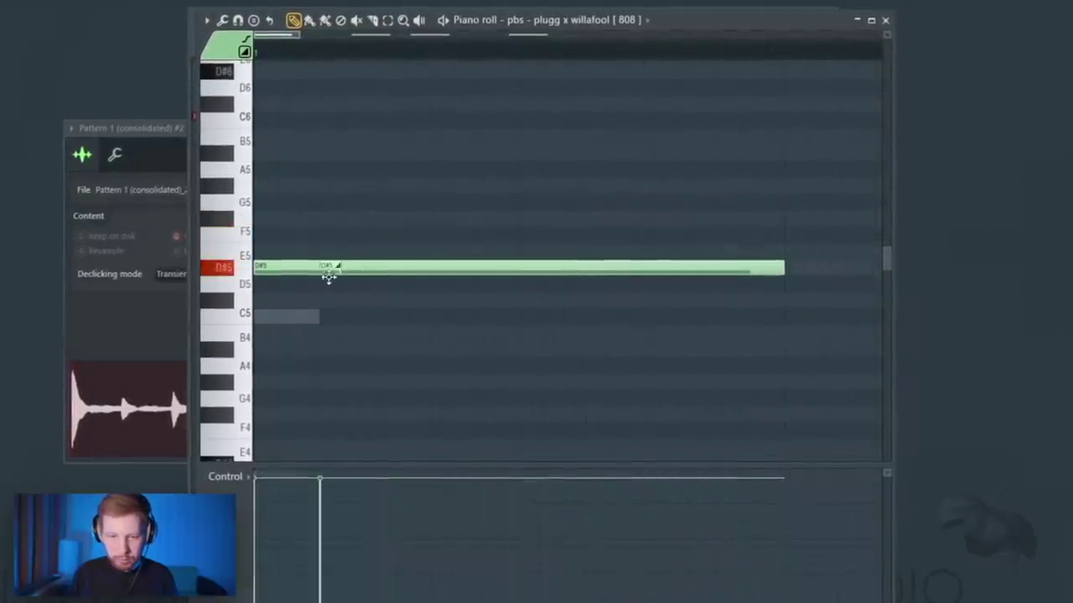
# Position the short D#5 slide note just after the start of the first D#5 808 note and play it back.
pyautogui.moveTo(285, 262); pyautogui.dragTo(282, 281)
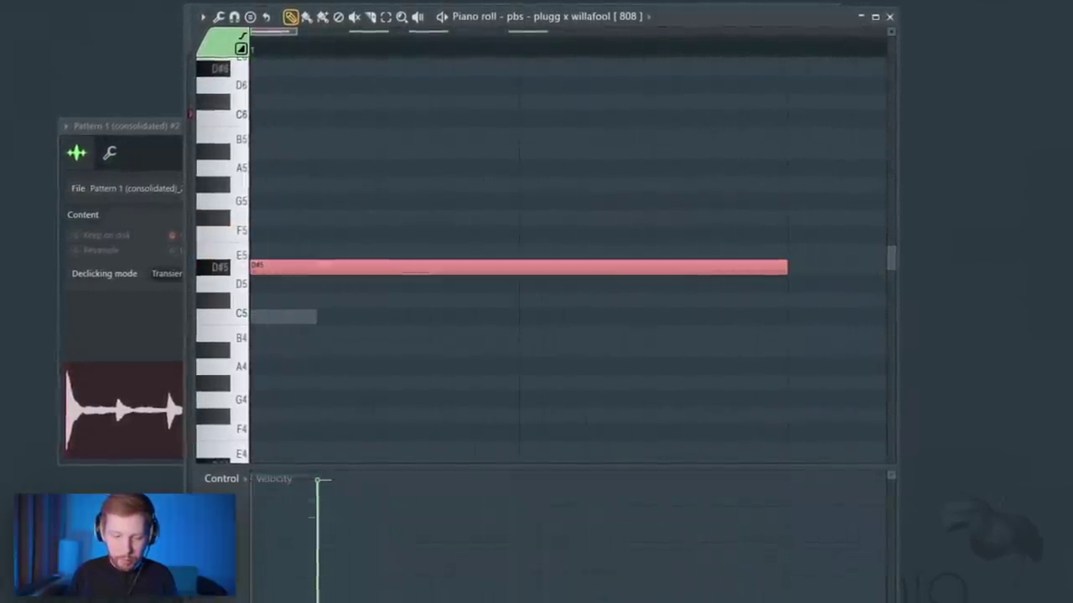
pyautogui.click(321, 265)
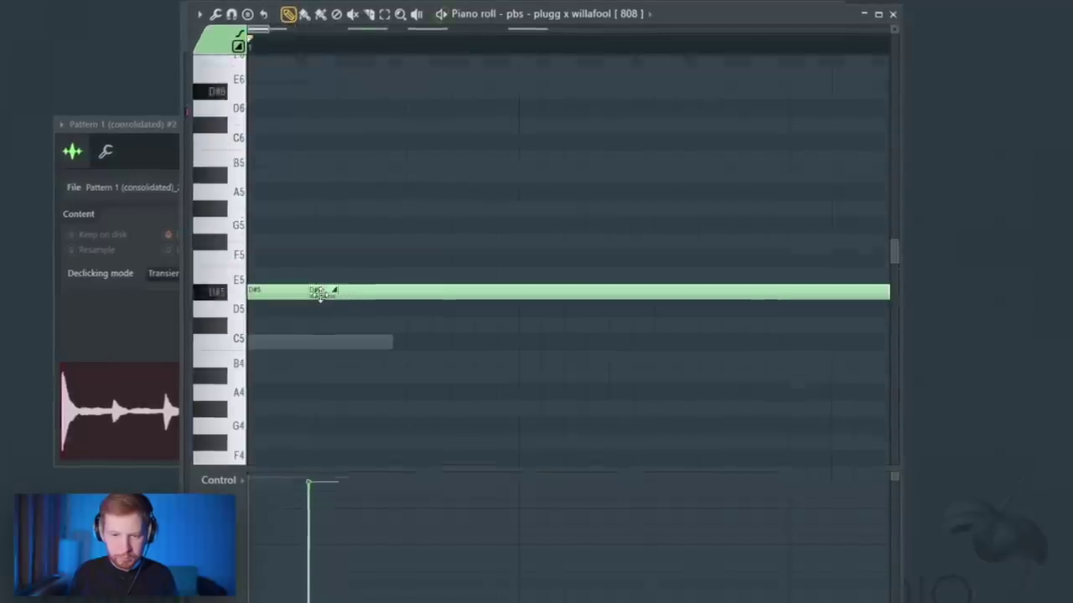
pyautogui.press('space')
pyautogui.scroll(-6, 345, 356)
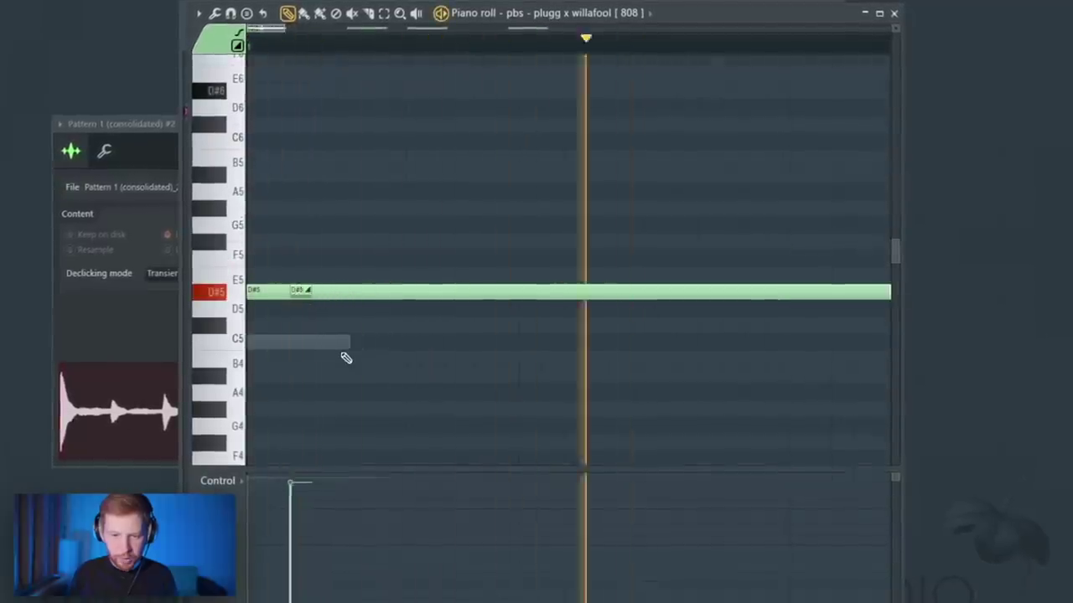
pyautogui.scroll(-4, 346, 358)
pyautogui.press('space')
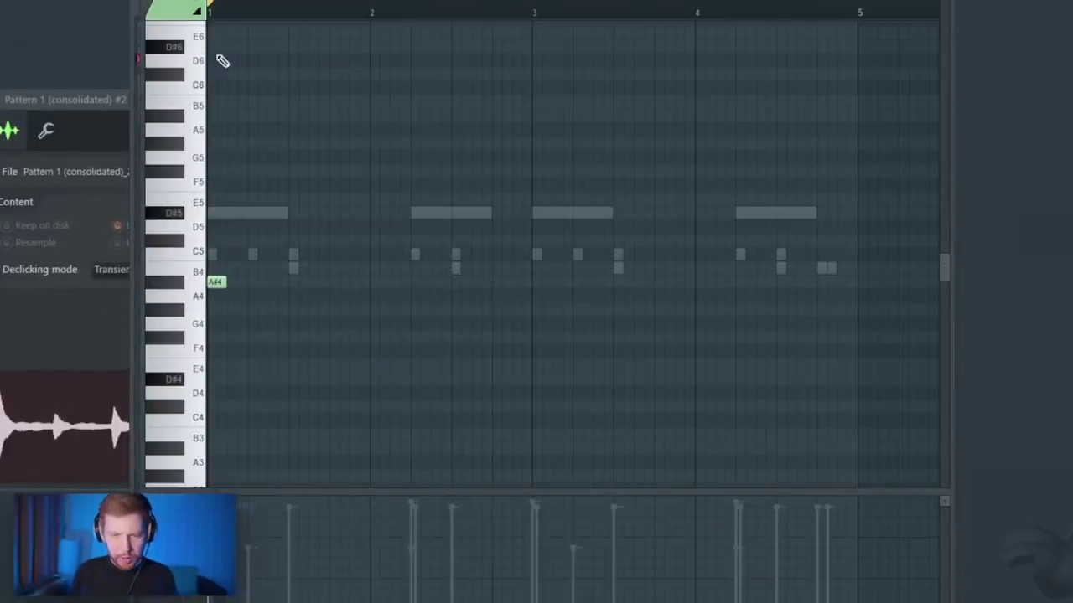
# Draw hi-hat hits on A#4 across bar 1 and early bar 2, followed by F#4 hits in the second half of bar 2.
pyautogui.click(298, 284)
pyautogui.click(339, 283)
pyautogui.click(379, 284)
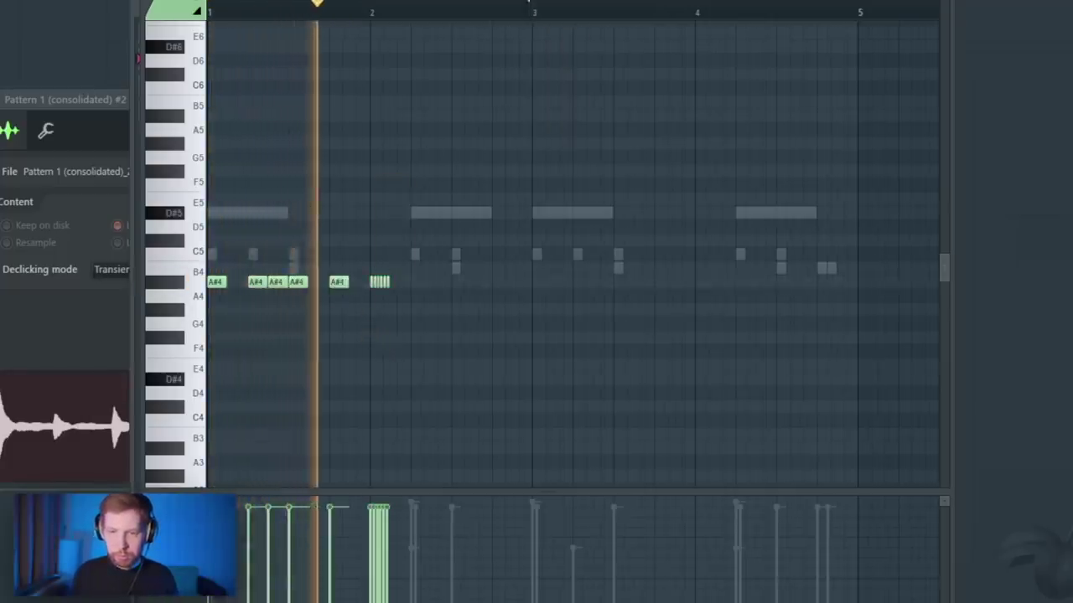
pyautogui.click(419, 281)
pyautogui.click(462, 338)
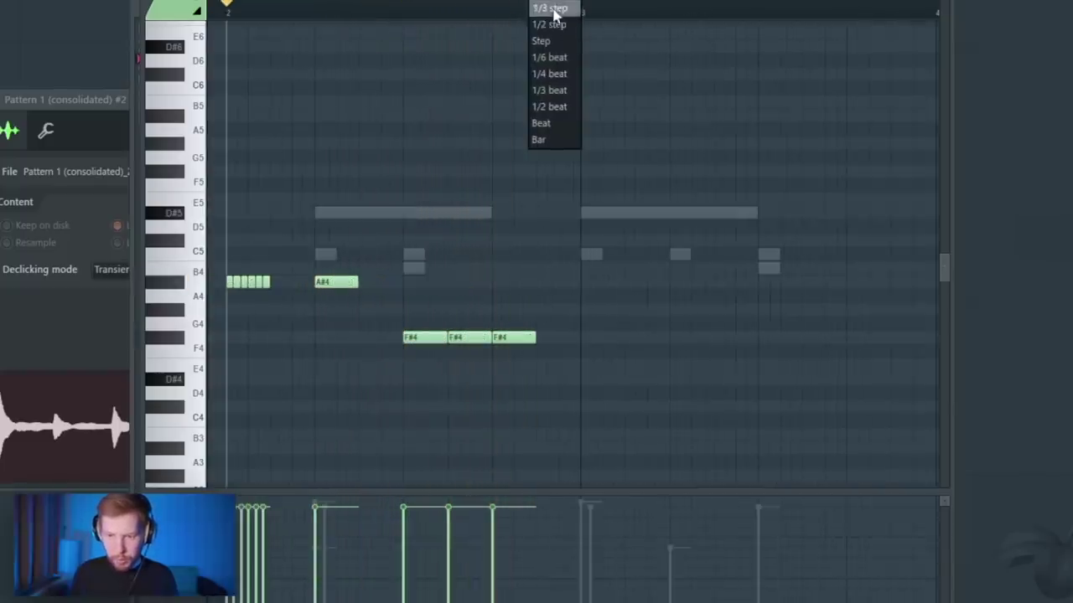
# Set the snap to 1/3 step, add A4 and B4 hi-hat rolls late in bar 2, and duplicate the two-bar pattern.
pyautogui.click(552, 9)
pyautogui.click(500, 311)
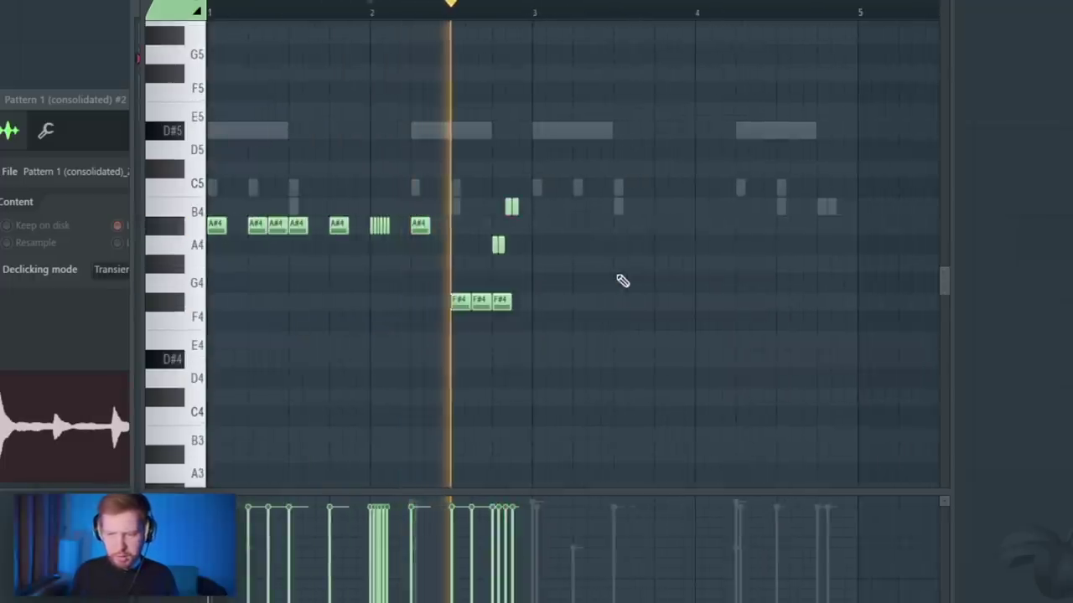
pyautogui.moveTo(549, 12); pyautogui.dragTo(41, 146)
pyautogui.hotkey('ctrl', 'b')
pyautogui.press('space')
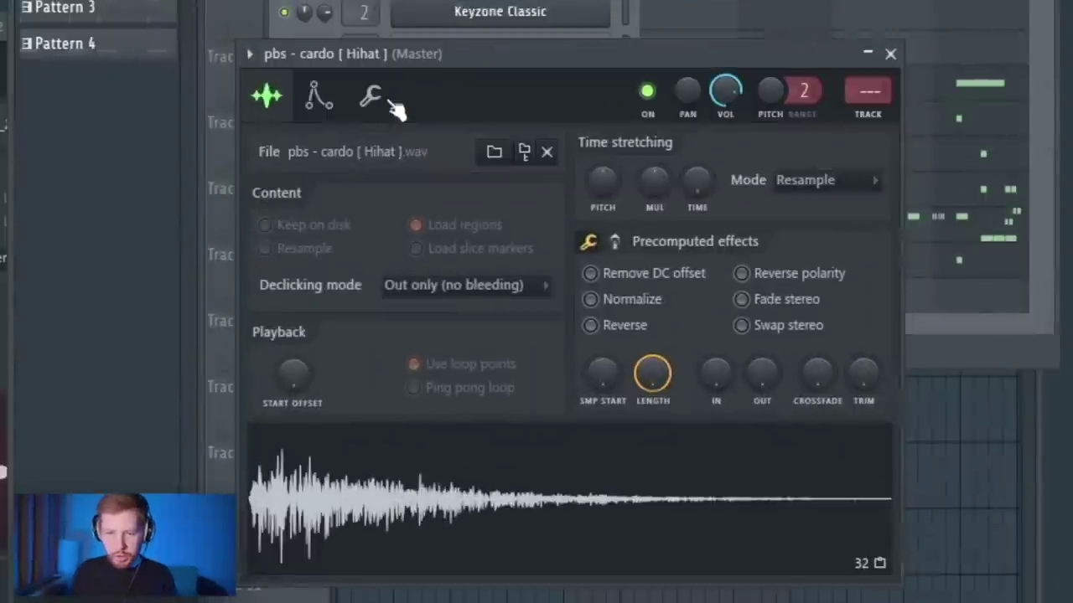
# Adjust the time shift of the pbs - cardo [ Hihat ] channel and close its settings.
pyautogui.click(371, 97)
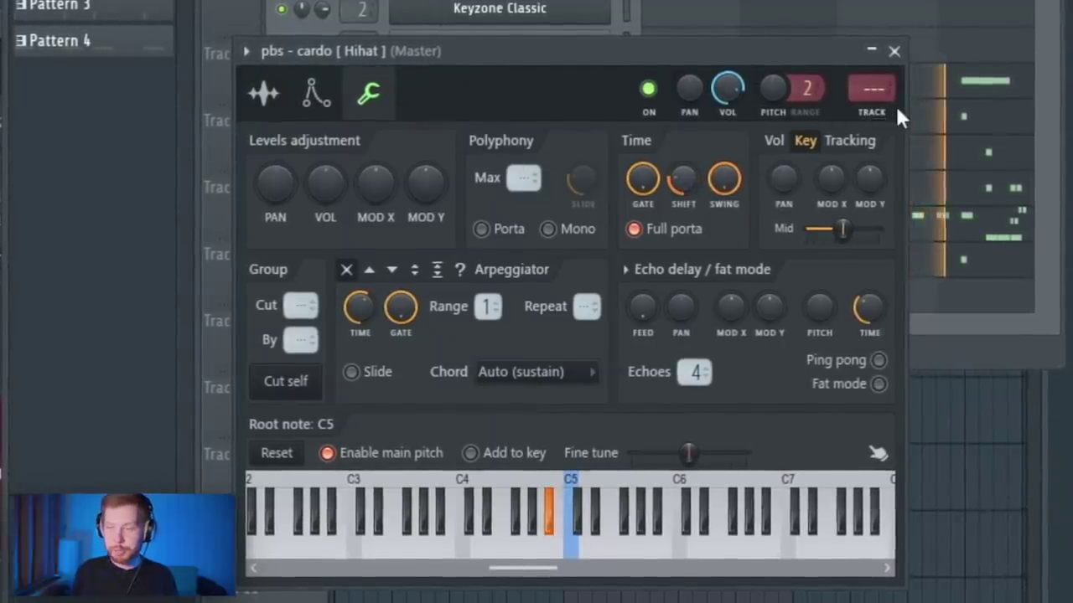
pyautogui.click(894, 51)
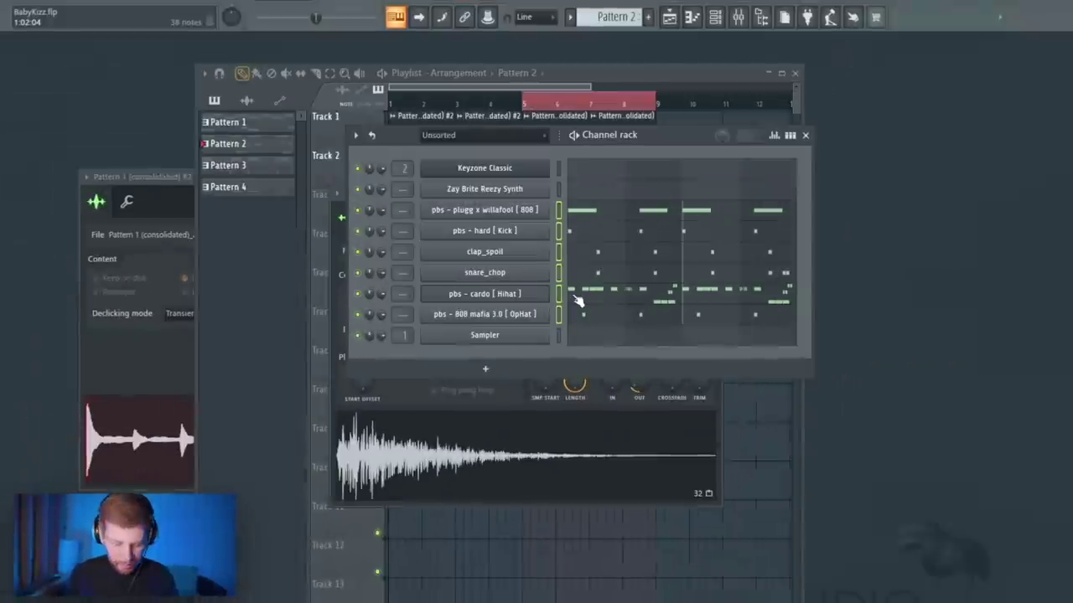
# Paste the full drum pattern from Pattern 2 into a new Pattern 5 and split it by channel.
pyautogui.hotkey('ctrl', 'F4')
pyautogui.hotkey('ctrl', 'v')
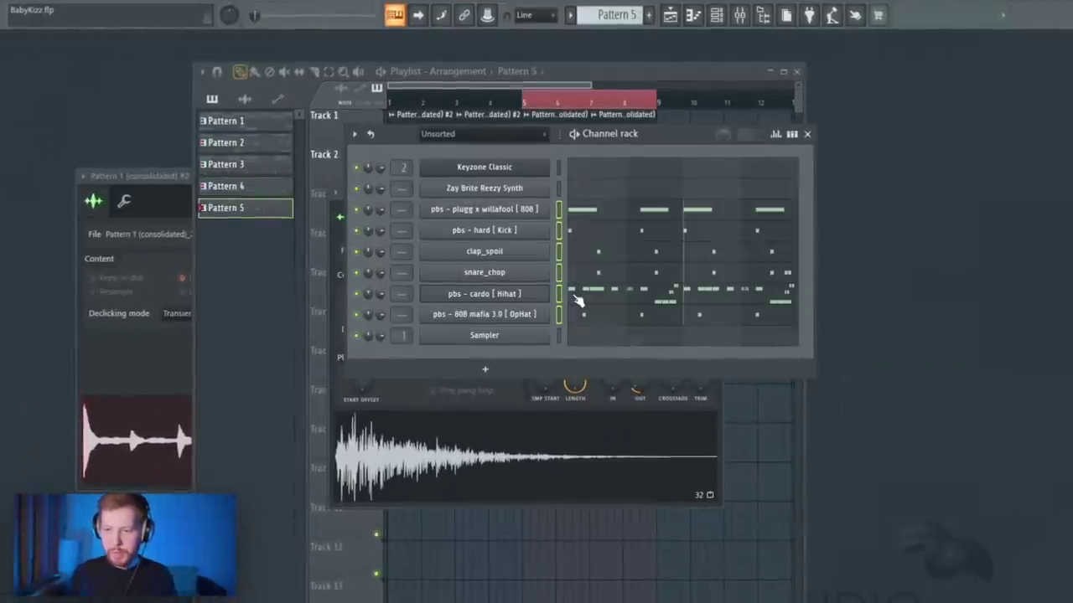
pyautogui.click(577, 16)
pyautogui.click(635, 240)
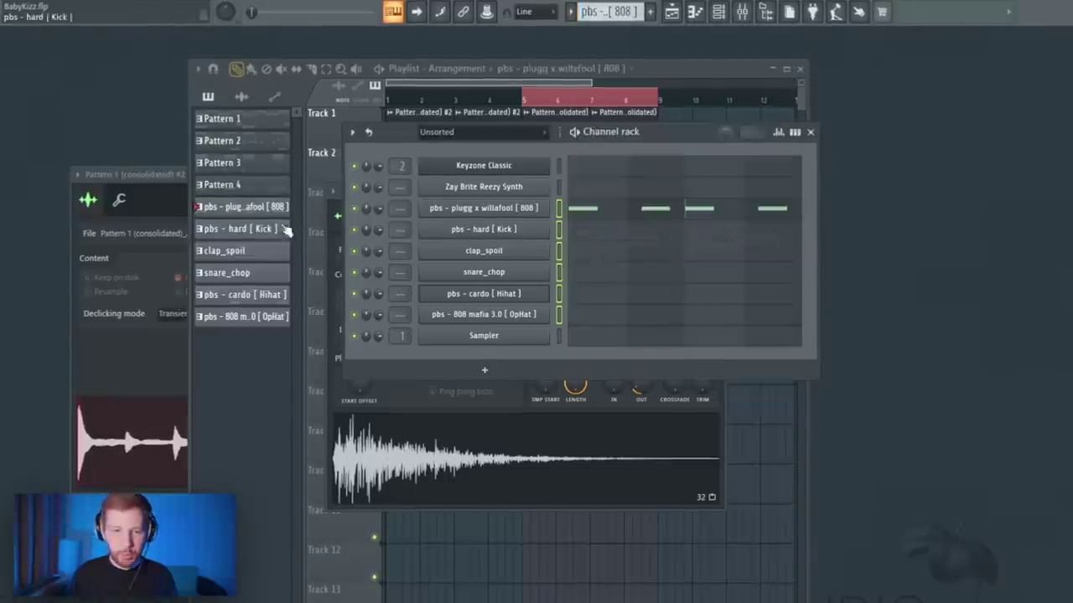
# Hide the channel rack and place the pbs - hard [ Kick ] pattern on Track 4 of the playlist at bar 5.
pyautogui.press('F6')
pyautogui.moveTo(260, 224); pyautogui.dragTo(526, 231)
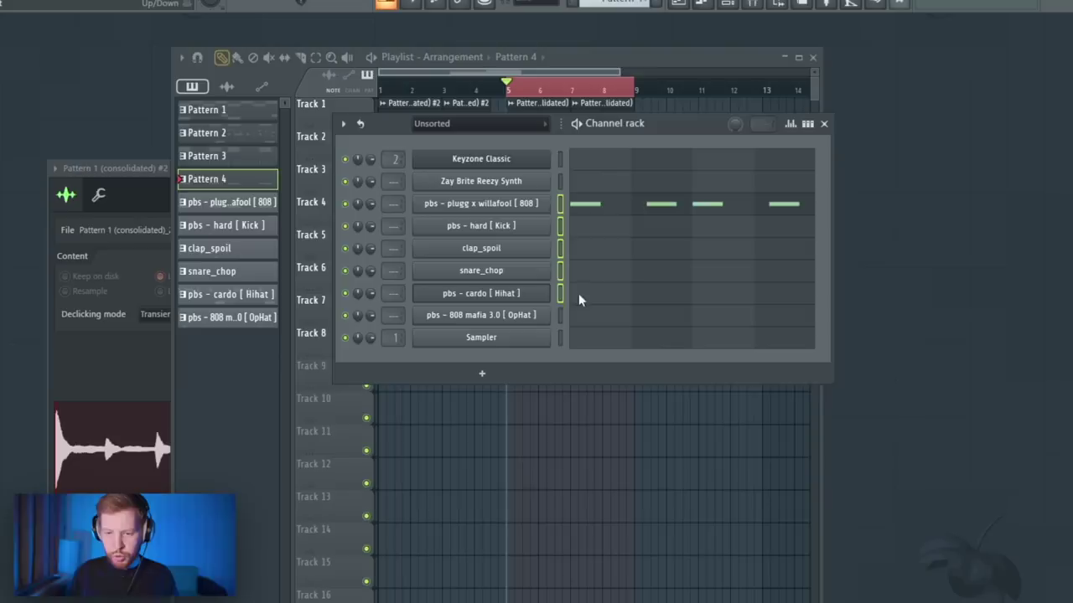
# Check the mixer inserts and open the channel settings of the Pattern 1 (consolidated) clip at bar 5.
pyautogui.press('F9')
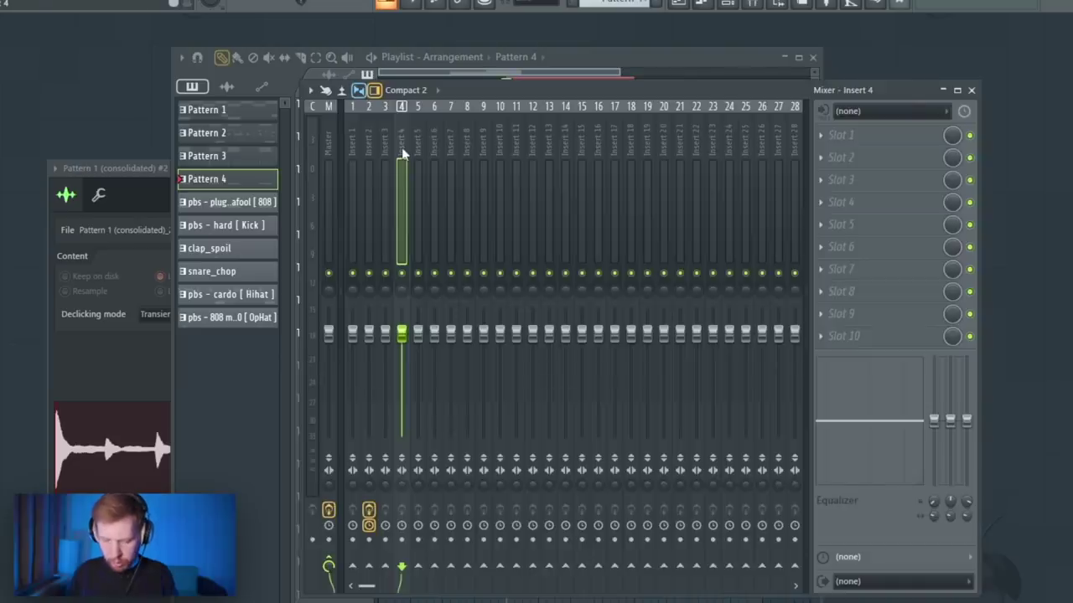
pyautogui.click(388, 153)
pyautogui.click(517, 72)
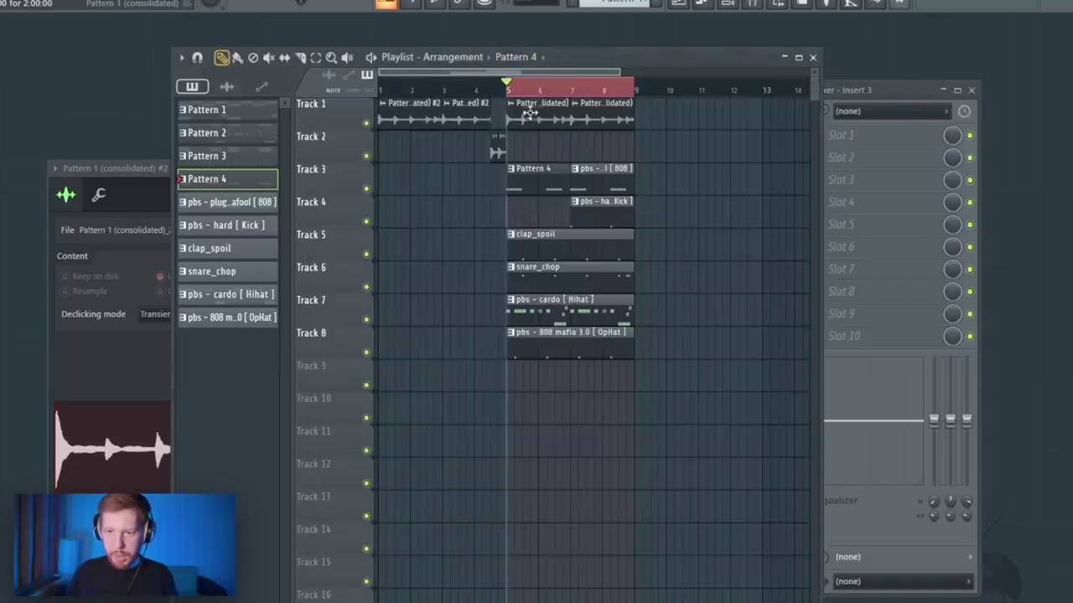
pyautogui.doubleClick(506, 120)
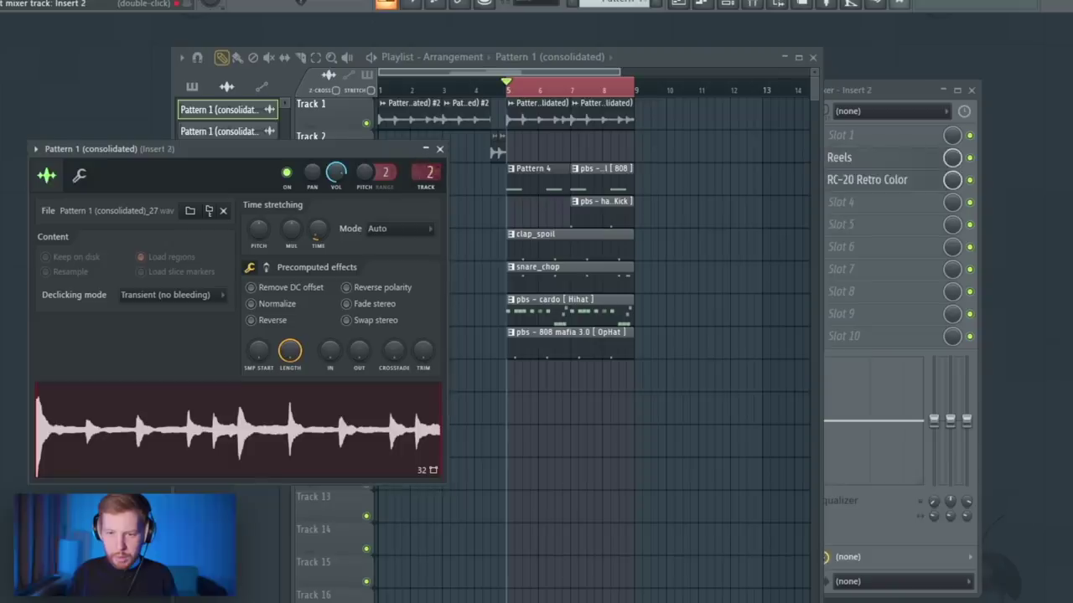
# Move all melody and drum clips that start at bar 5 two bars later to bar 7 and clear the selection.
pyautogui.moveTo(572, 75); pyautogui.dragTo(636, 77)
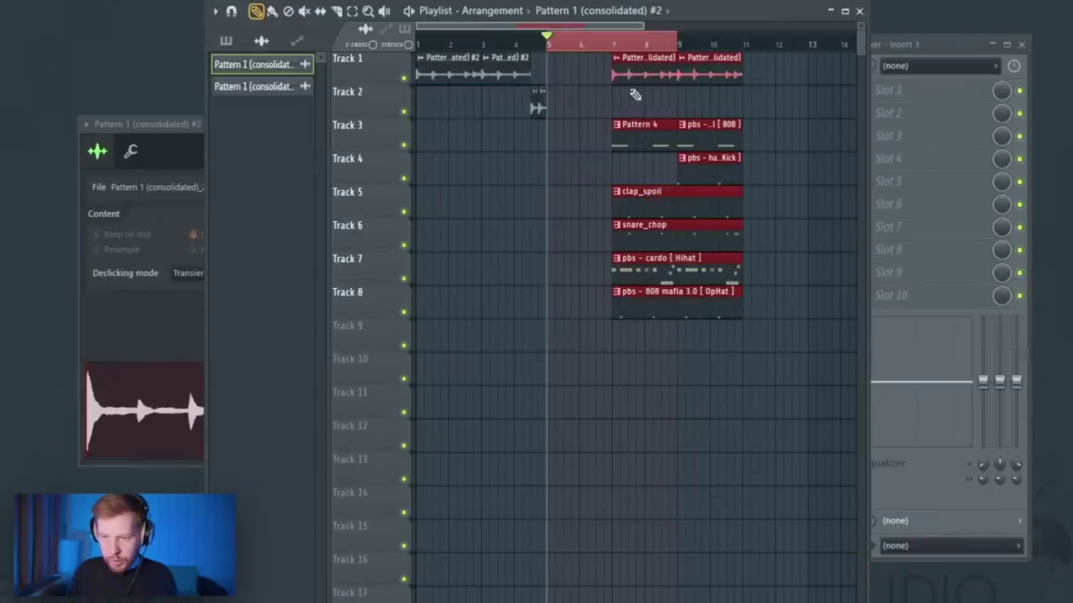
pyautogui.keyDown('ctrl'); pyautogui.click(635, 107); pyautogui.keyUp('ctrl')
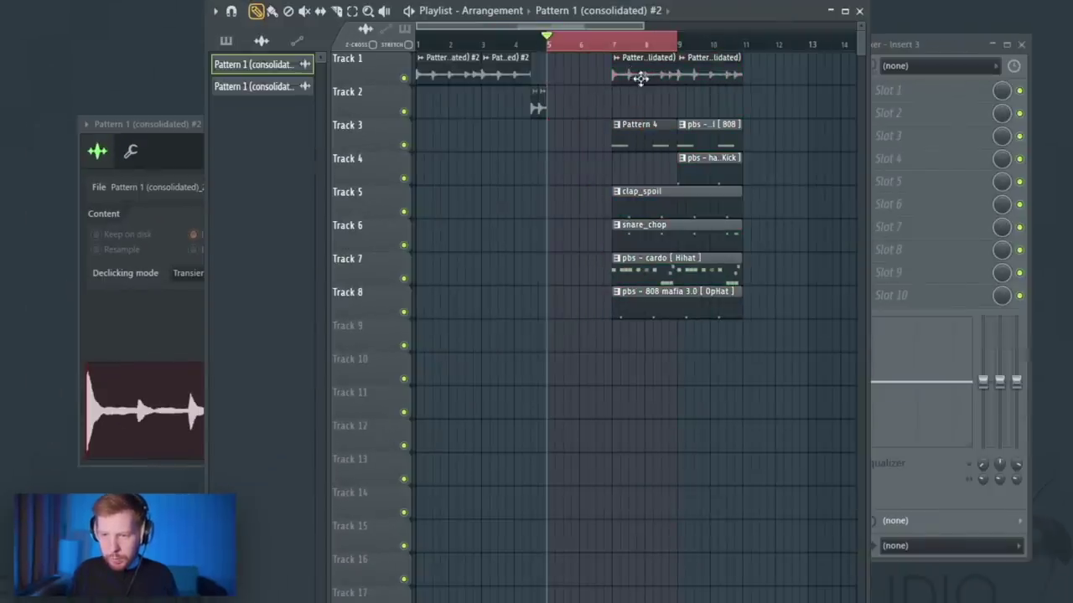
# Place another Pattern 1 (consolidated) clip at bar 5 on Track 1 and set the time selection to bars 1 through 11.
pyautogui.moveTo(570, 47); pyautogui.dragTo(532, 48)
pyautogui.press('space')
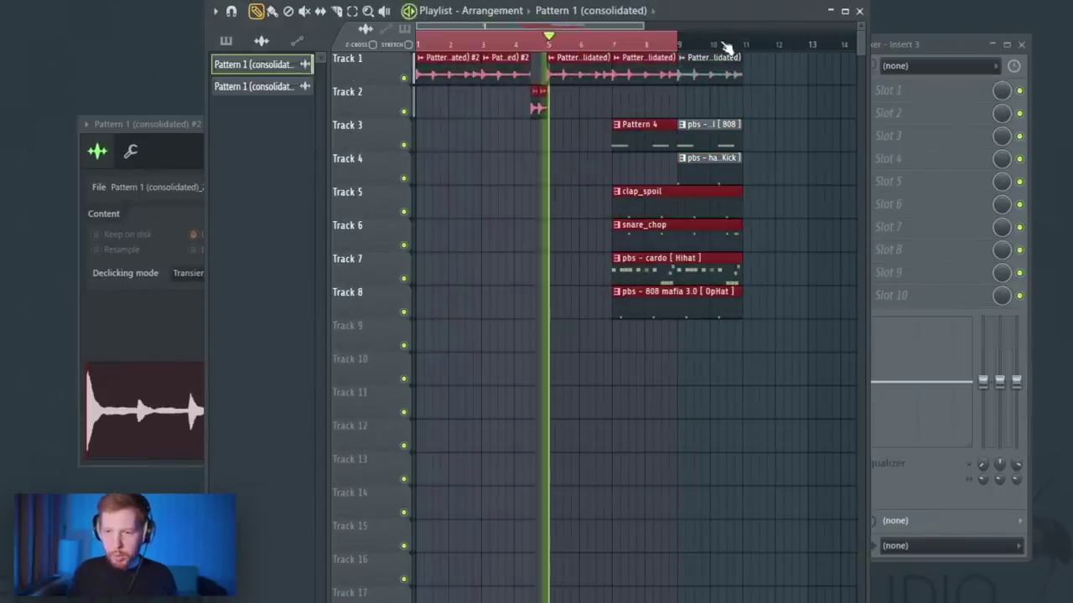
pyautogui.rightClick(792, 96)
pyautogui.moveTo(745, 46); pyautogui.dragTo(754, 50)
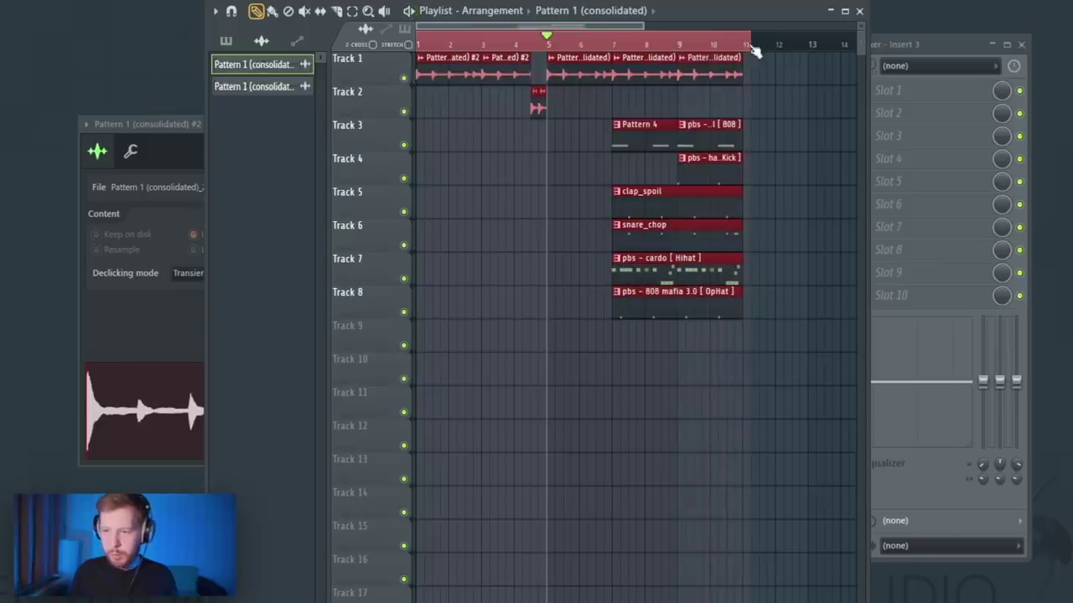
# Add the pbs - offset hey [ Vox ] and pbs - outwest bird [ Sfx ] samples from the Shawty - G.O.A.T kit to the playlist around bar 5.
pyautogui.hotkey('alt', 'F8')
pyautogui.click(126, 205)
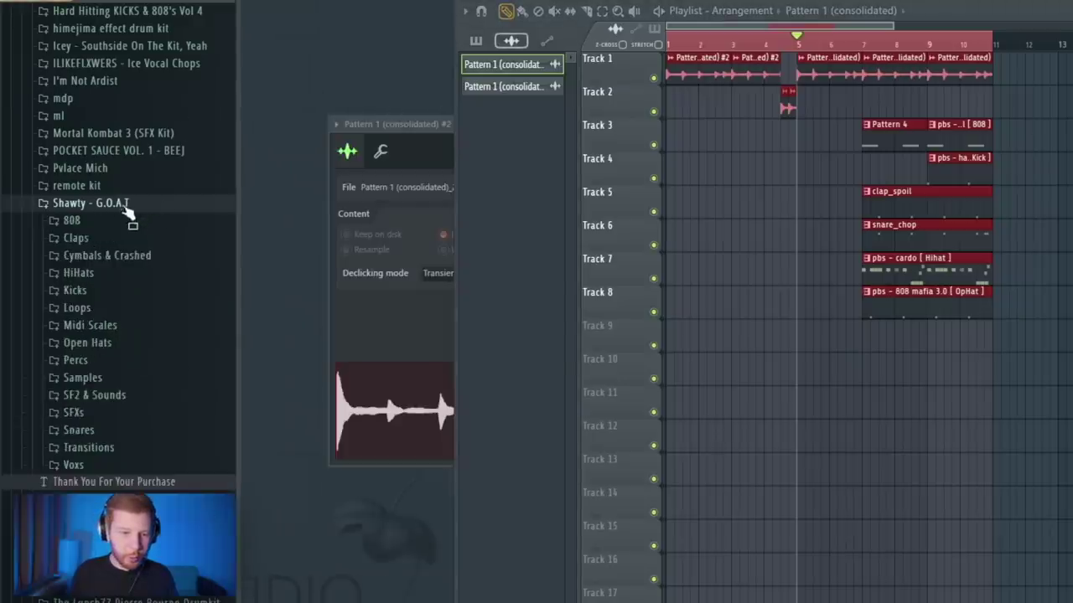
pyautogui.click(96, 395)
pyautogui.click(90, 15)
pyautogui.scroll(4, 168, 223)
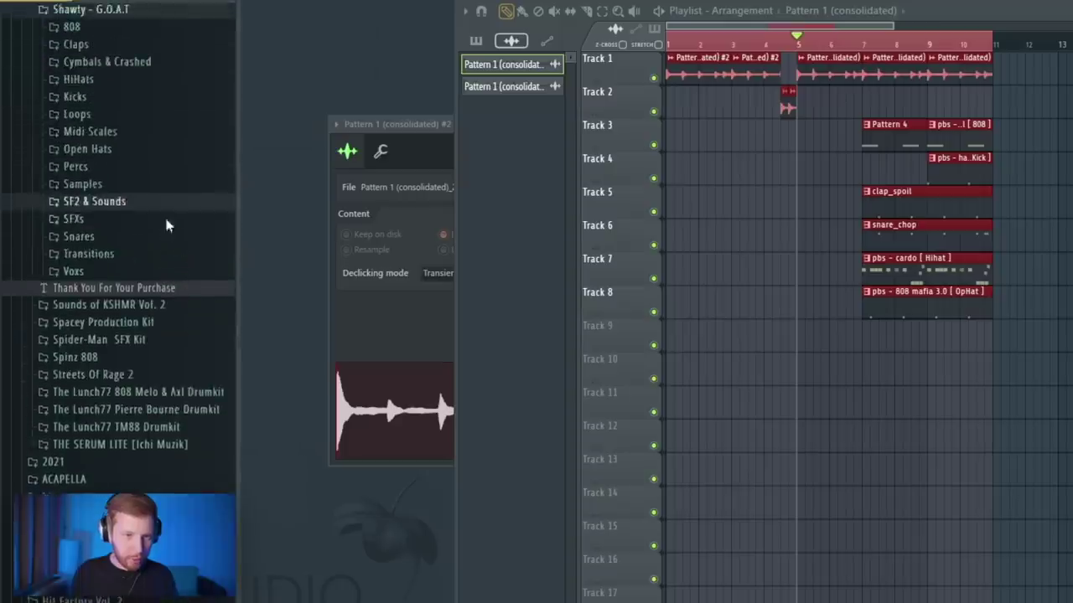
pyautogui.click(92, 285)
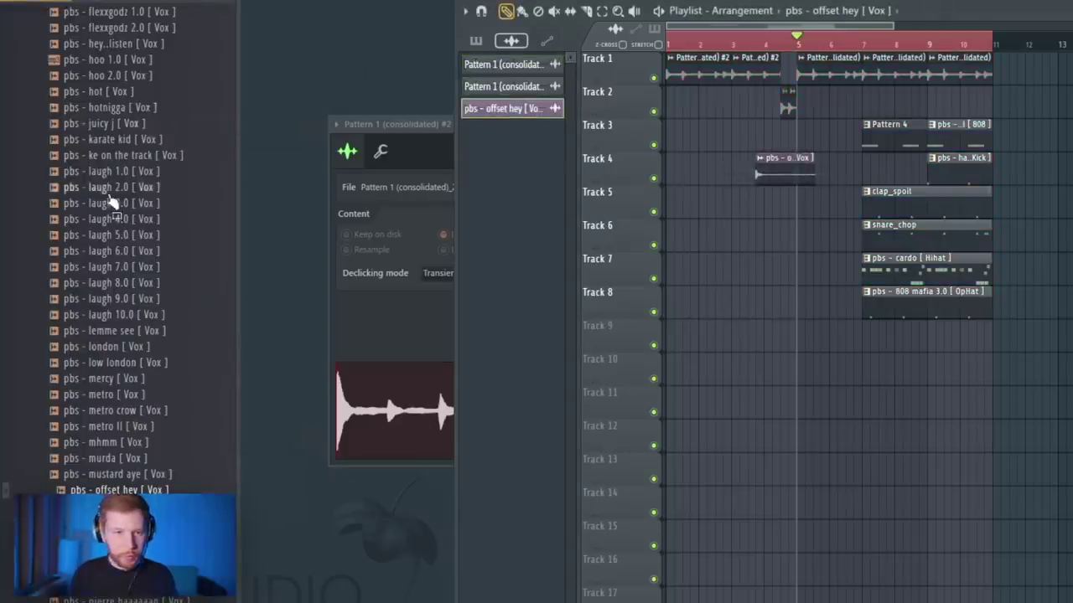
pyautogui.scroll(8, 110, 204)
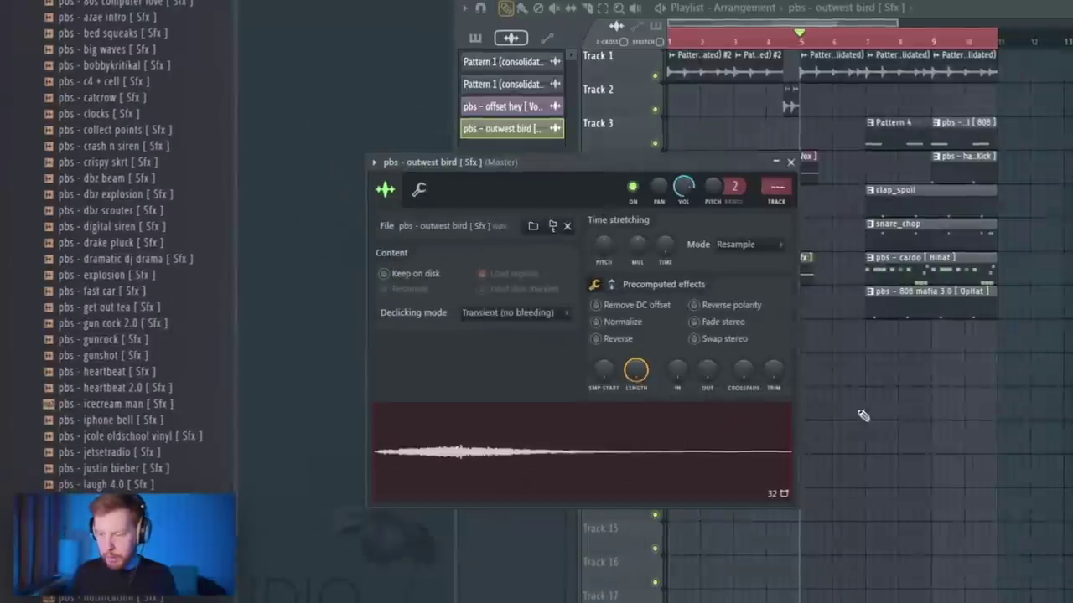
# Move the pbs - outwest bird [ Sfx ] clip to the start of bar 5 on Track 10 and play back the transition.
pyautogui.rightClick(880, 413)
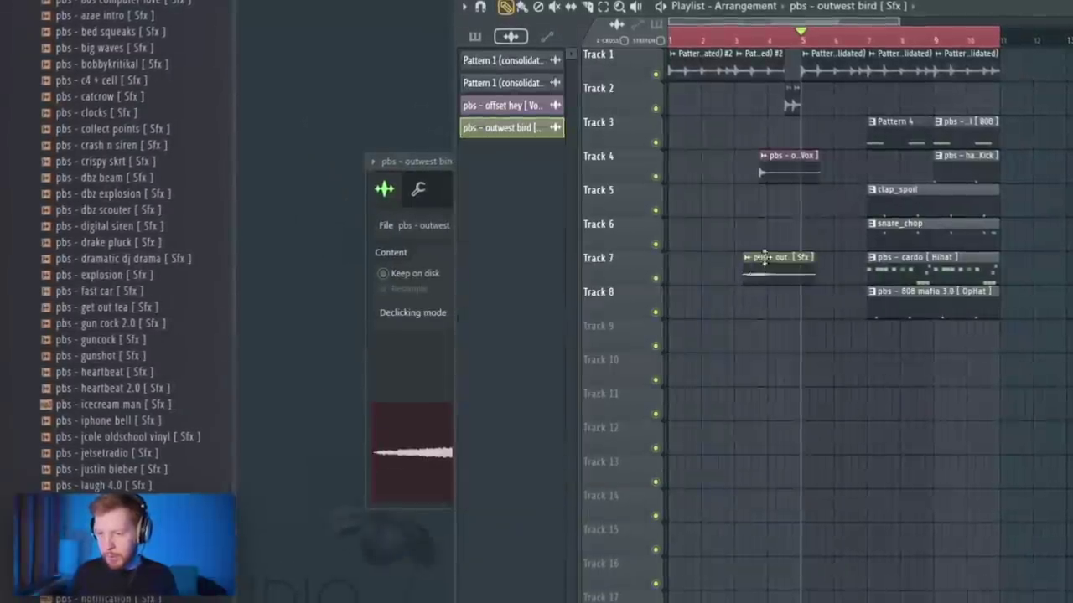
pyautogui.moveTo(763, 258); pyautogui.dragTo(806, 119)
pyautogui.scroll(4, 862, 185)
pyautogui.moveTo(742, 138); pyautogui.dragTo(800, 397)
pyautogui.scroll(-4, 946, 414)
pyautogui.moveTo(869, 259); pyautogui.dragTo(826, 282)
pyautogui.scroll(-1, 842, 294)
pyautogui.scroll(2, 850, 301)
pyautogui.press('space')
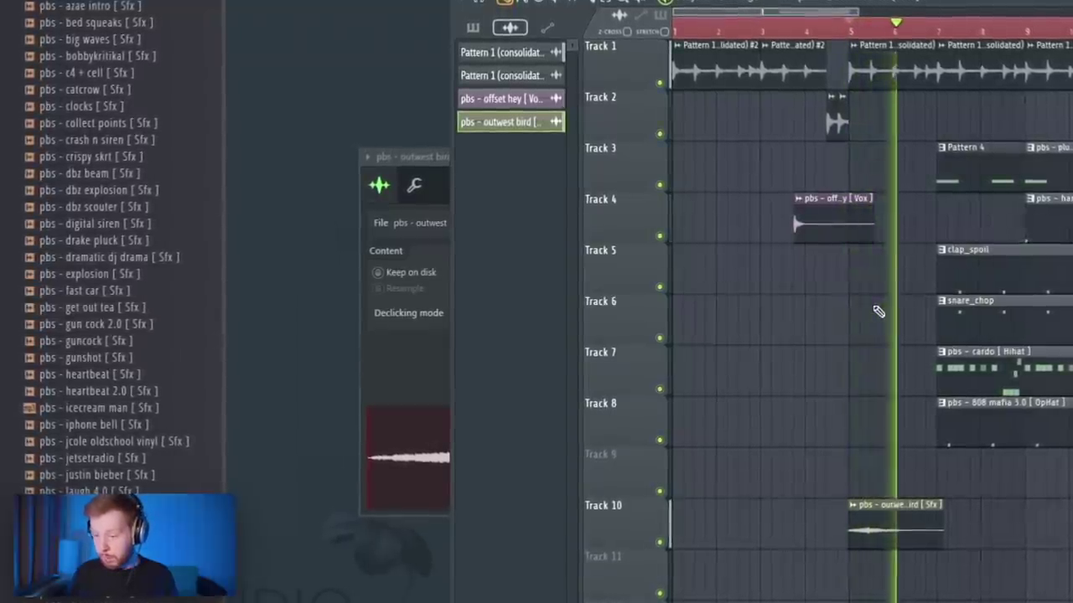
pyautogui.press('space')
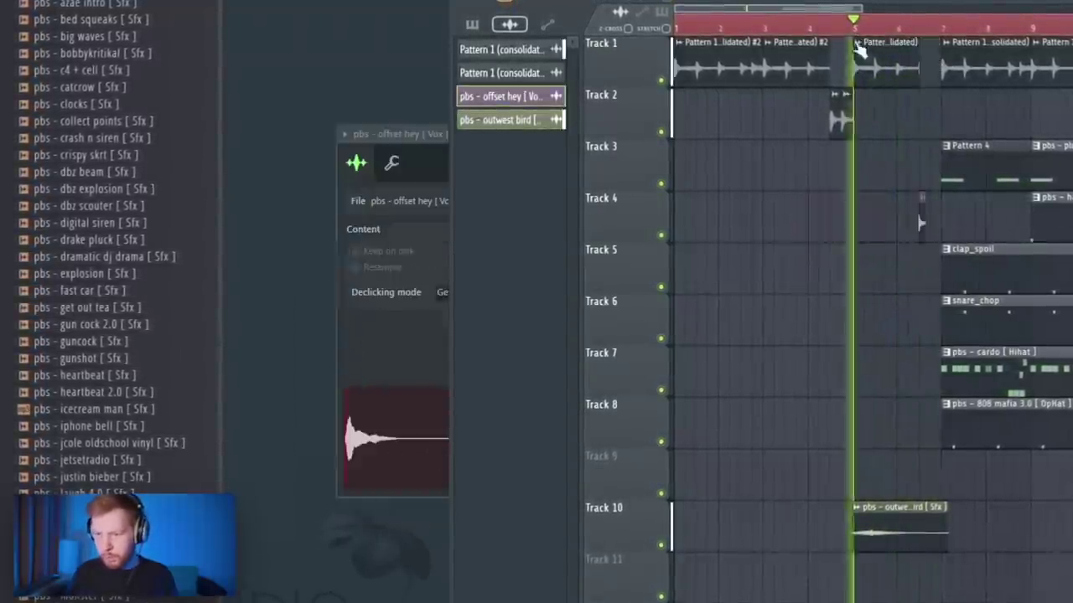
pyautogui.press('space')
pyautogui.moveTo(909, 358); pyautogui.dragTo(802, 366)
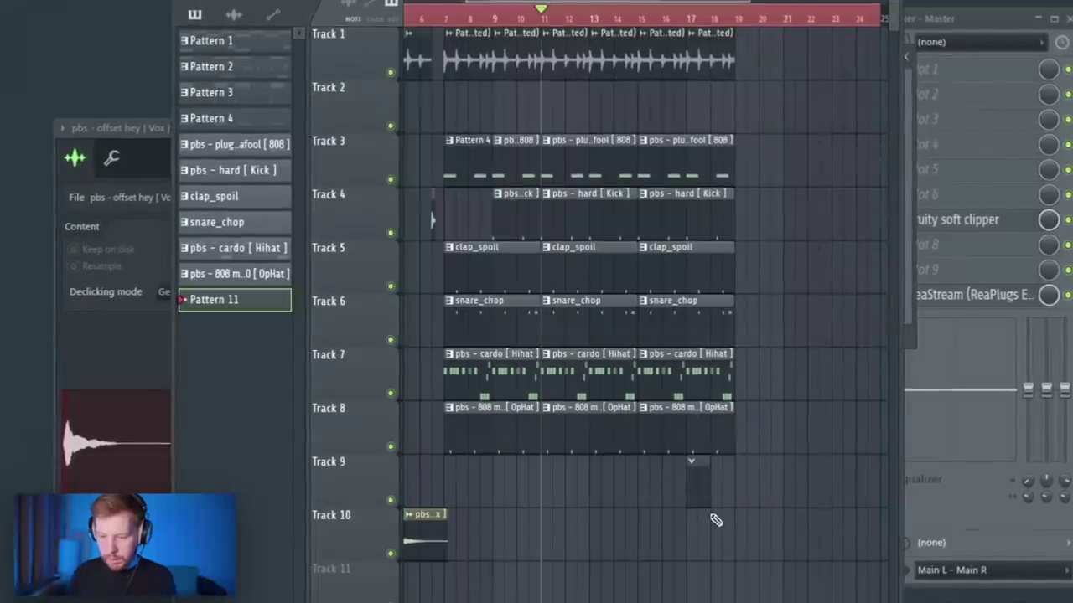
# Write a Zay Brite Reezy Synth melody in Pattern 11 using the notes G#5, A#5, D#6, D#5, B5 and E6.
pyautogui.press('F6')
pyautogui.click(668, 128)
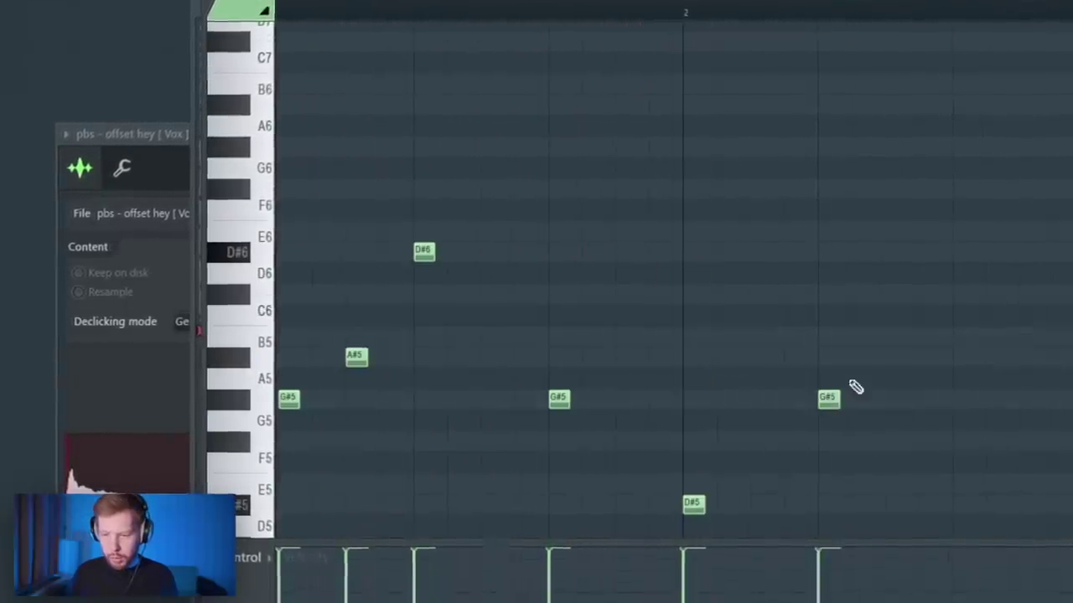
pyautogui.click(896, 337)
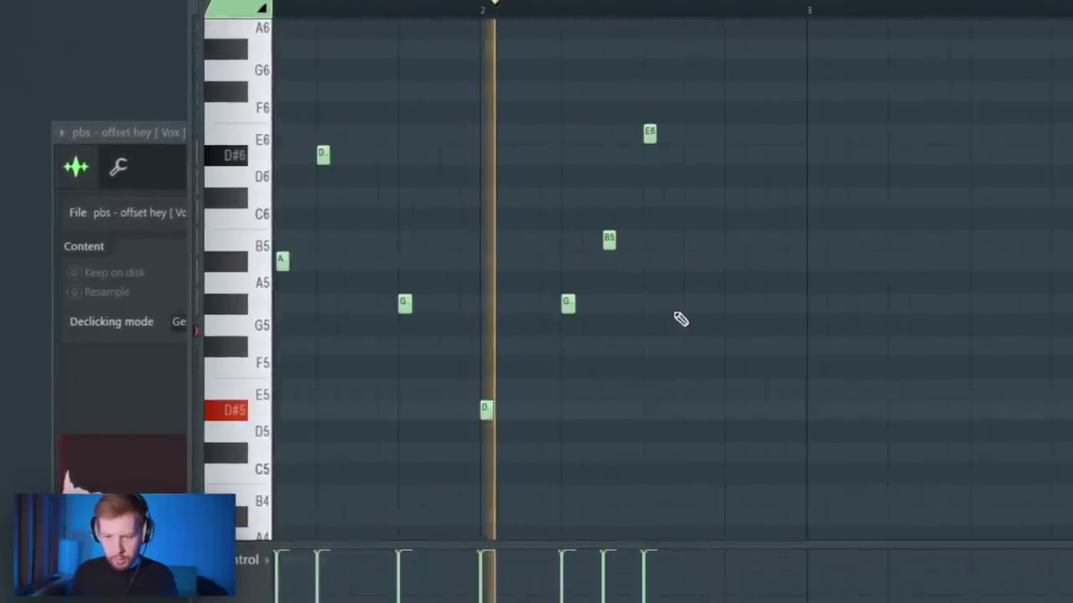
pyautogui.click(730, 304)
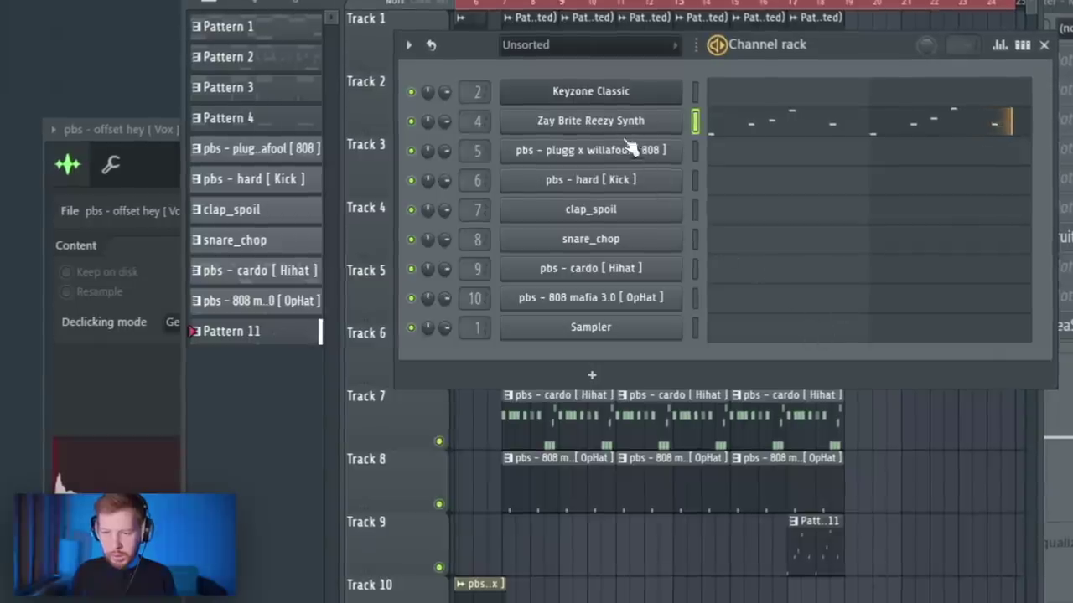
# Adjust the boost and add a little type B reverb in the Zay Brite Reezy Synth channel's precomputed effects.
pyautogui.click(590, 119)
pyautogui.moveTo(303, 28); pyautogui.dragTo(715, 92)
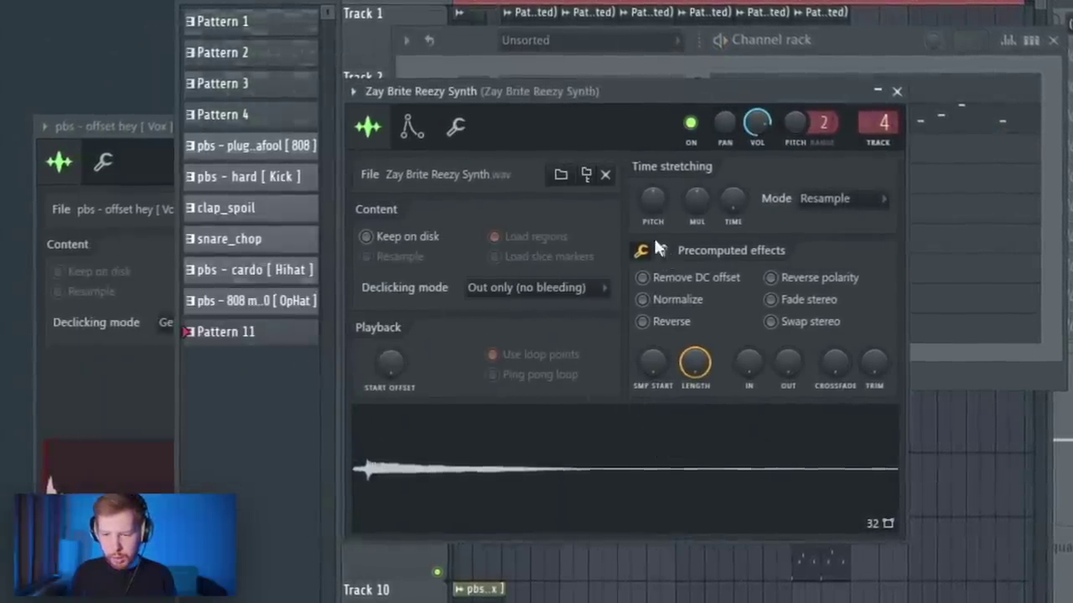
pyautogui.click(662, 249)
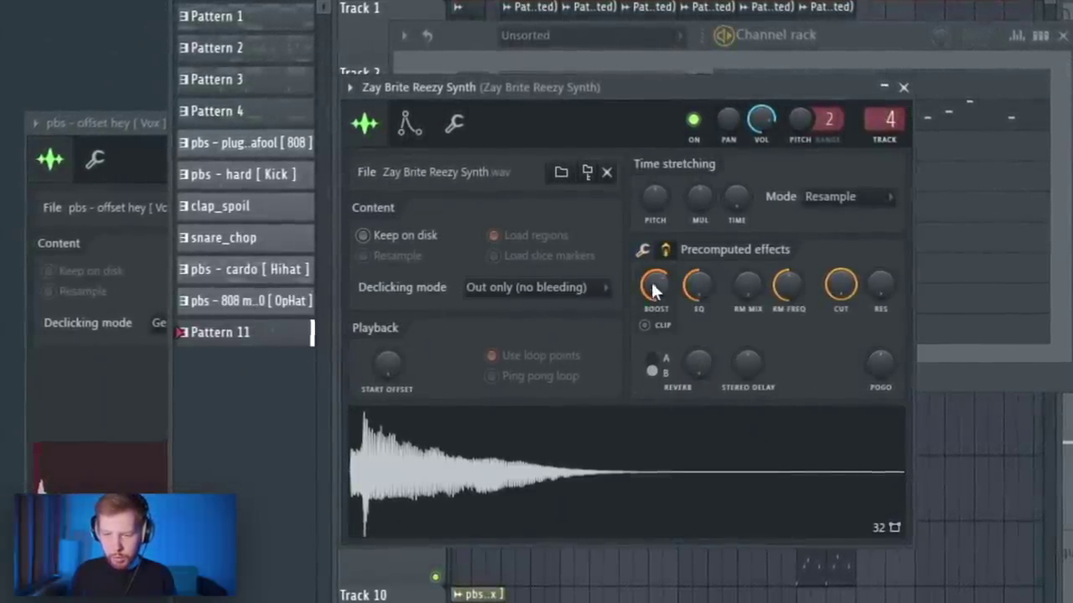
pyautogui.moveTo(654, 288); pyautogui.dragTo(654, 312)
pyautogui.moveTo(697, 364); pyautogui.dragTo(697, 355)
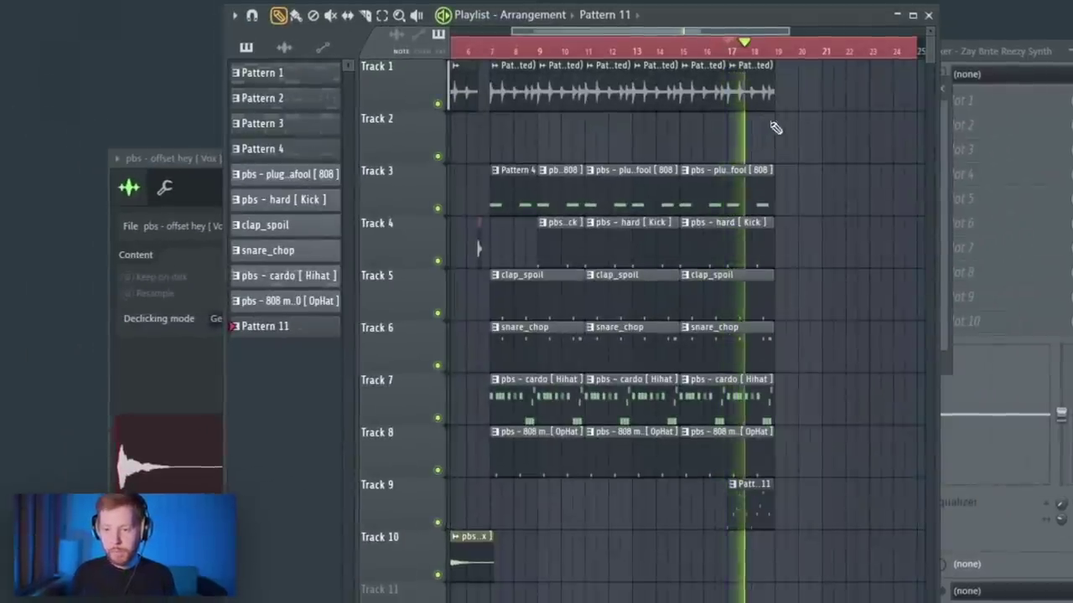
# Extend the melody and drum clips from bar 19, cut a gap into them, and reposition the short fragment before bar 21.
pyautogui.click(1000, 113)
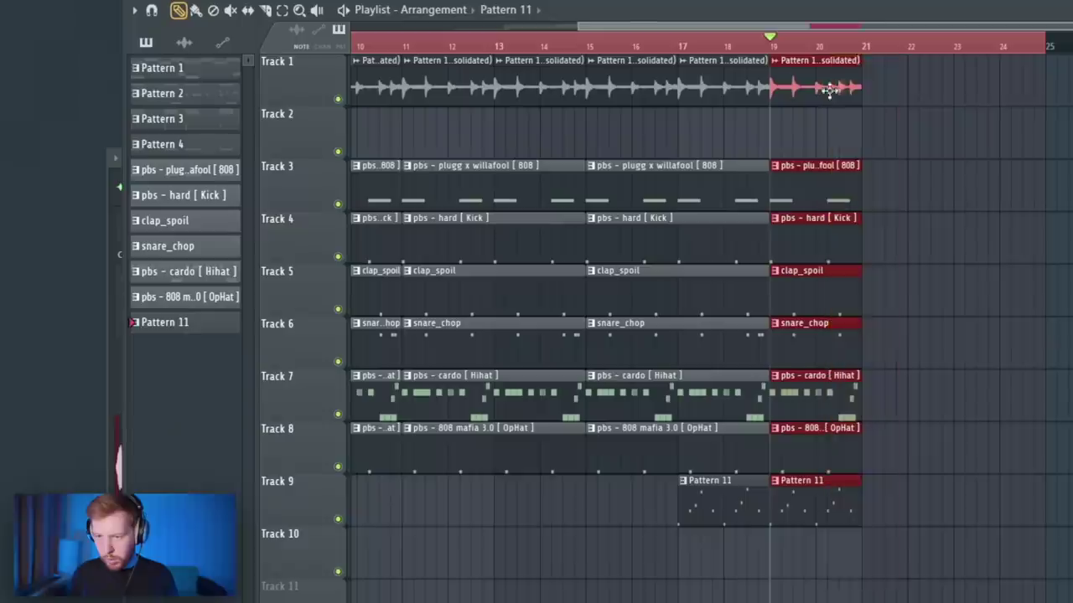
pyautogui.moveTo(858, 92); pyautogui.dragTo(802, 110)
pyautogui.press('space')
pyautogui.scroll(5, 852, 283)
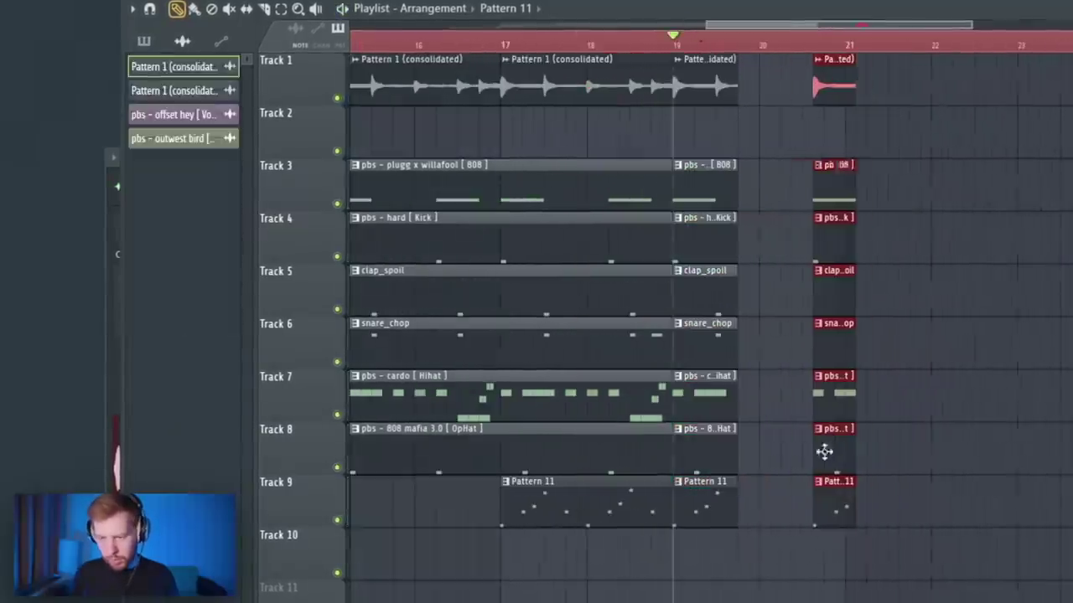
pyautogui.press('space')
pyautogui.moveTo(824, 452); pyautogui.dragTo(803, 456)
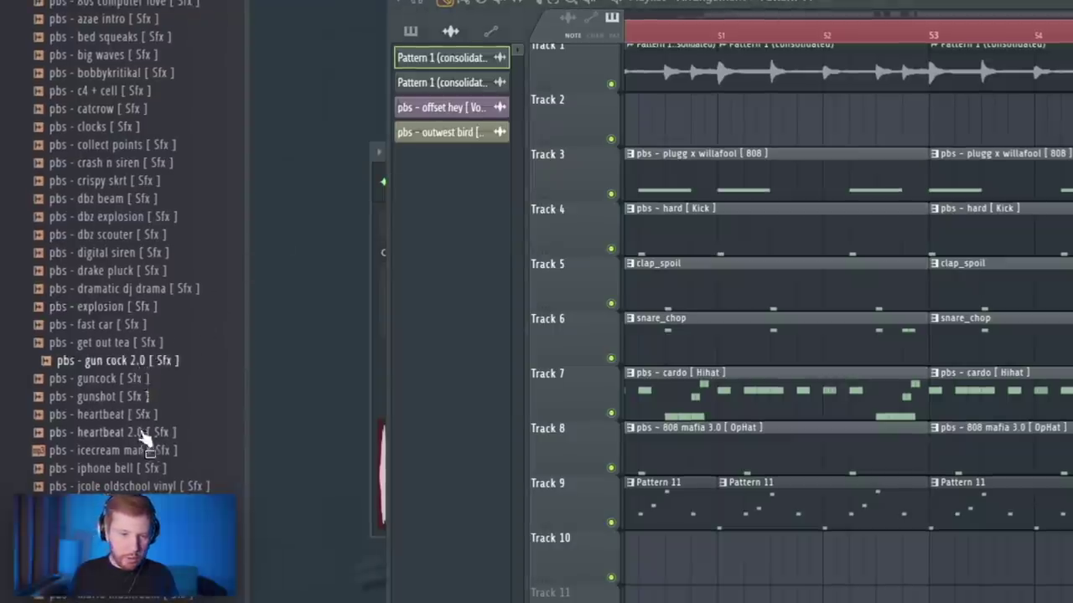
# Find the pbs - pierre ak47 1.0 [ Sfx ] sample among the sound effects and place it on Track 10 shortly after bar 52.
pyautogui.scroll(10, 126, 448)
pyautogui.scroll(-20, 125, 457)
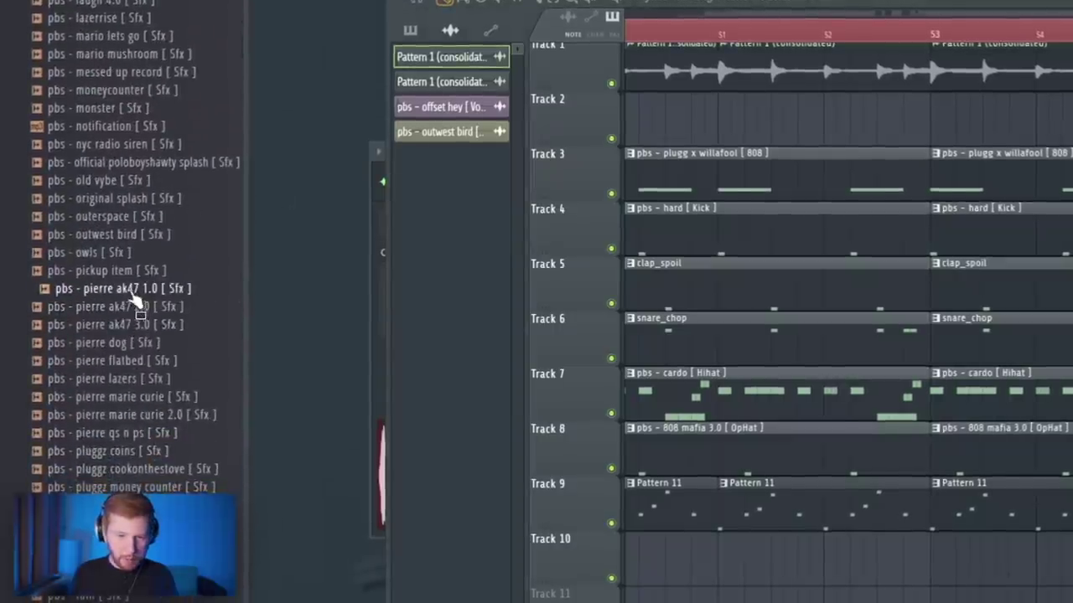
pyautogui.moveTo(134, 298); pyautogui.dragTo(905, 564)
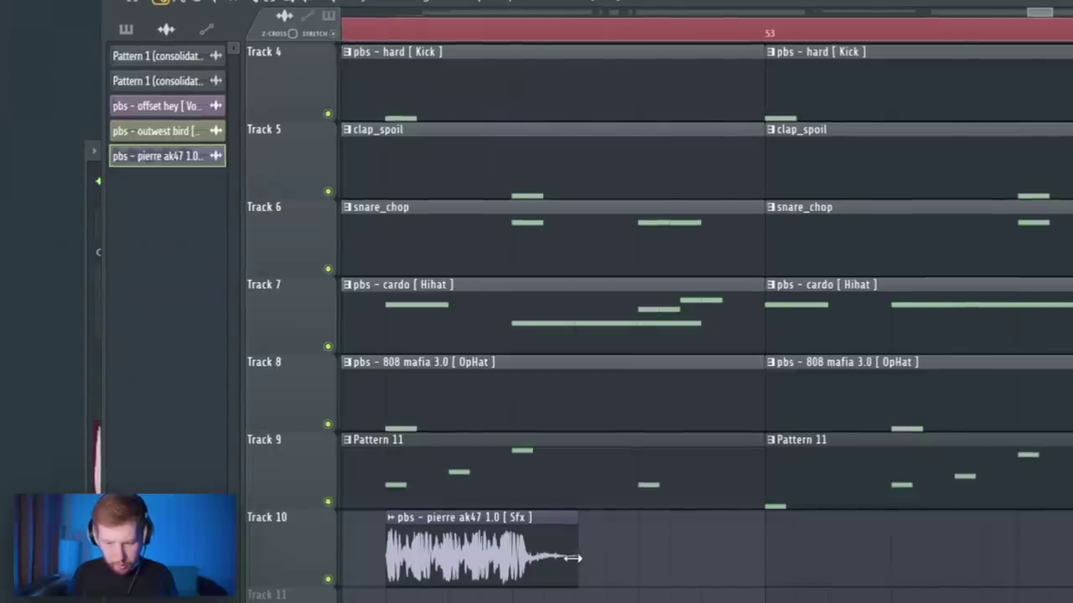
# Stretch the pierre ak47 1.0 clip slightly, trim off its tail, and place a copy directly behind it on Track 10.
pyautogui.moveTo(572, 558); pyautogui.dragTo(582, 558)
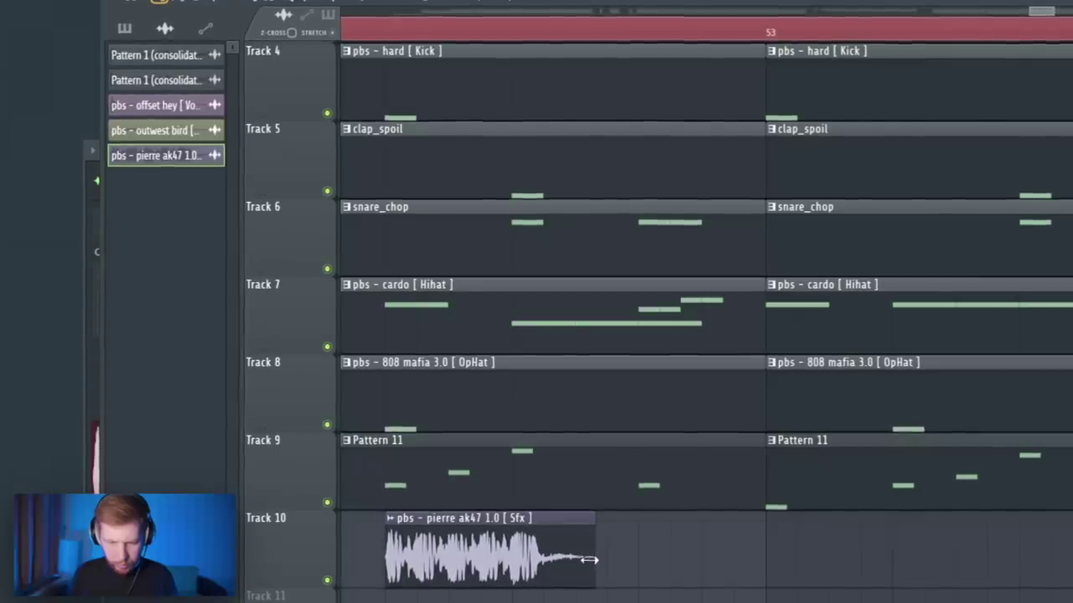
pyautogui.moveTo(595, 563); pyautogui.dragTo(508, 591)
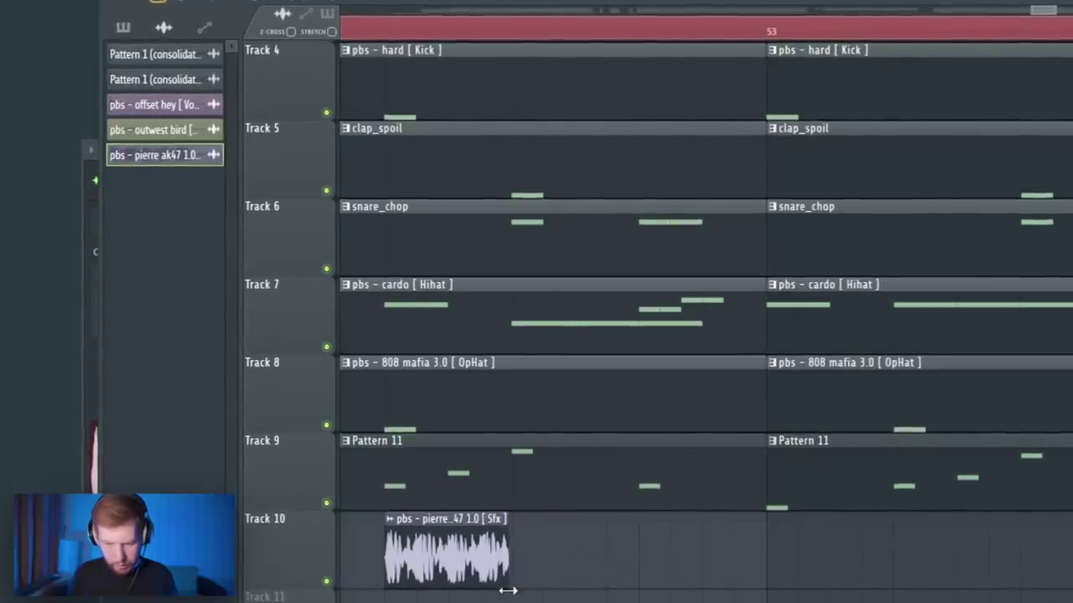
pyautogui.moveTo(428, 563); pyautogui.dragTo(550, 567)
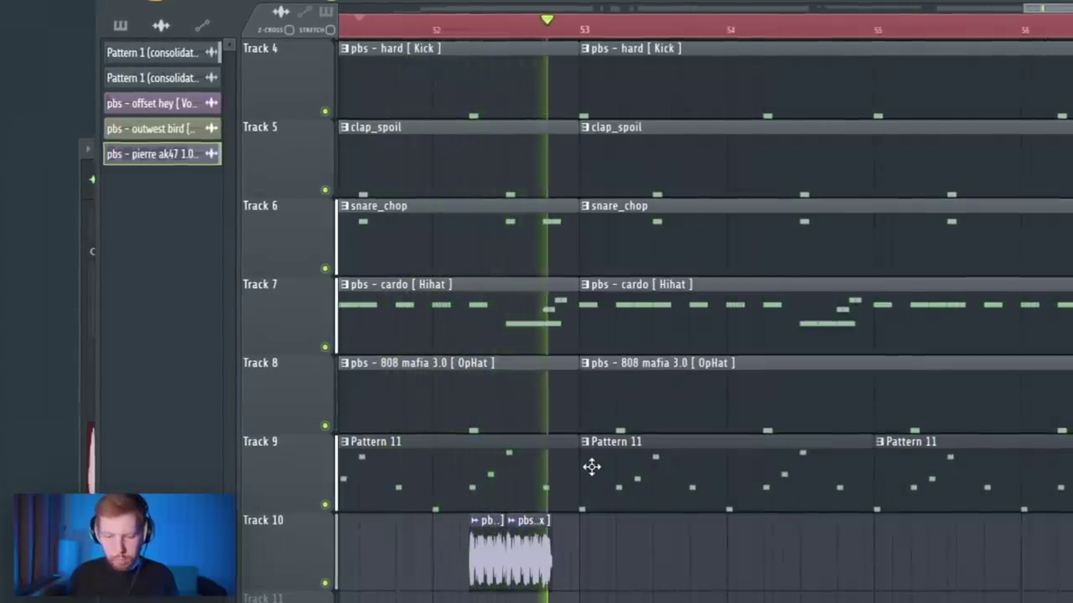
# Trim the final melody and drum clips so that they end shortly after bar 57.
pyautogui.scroll(1, 587, 498)
pyautogui.scroll(-3, 587, 498)
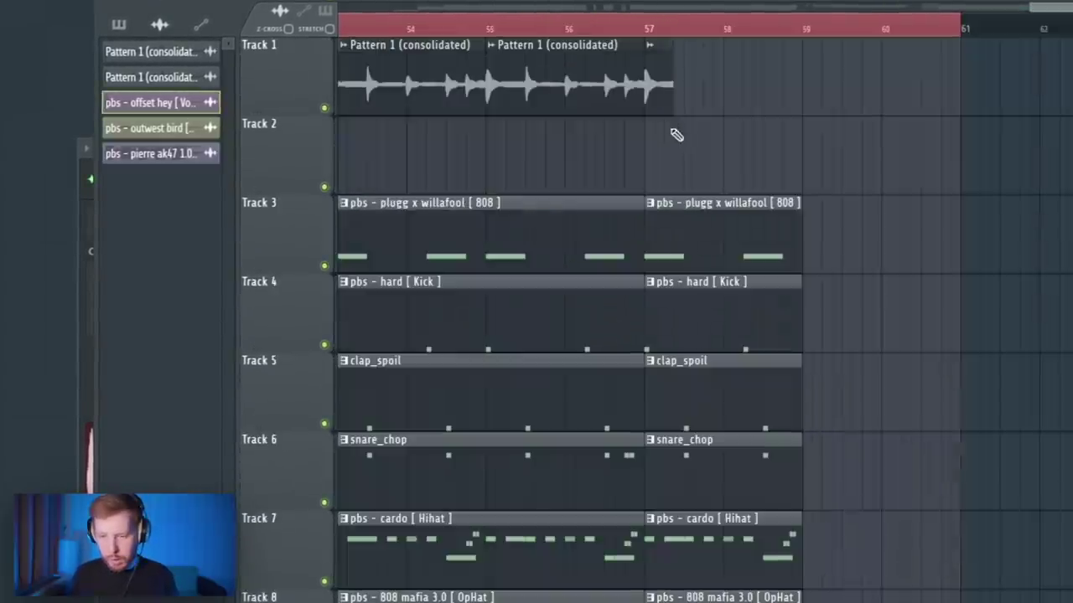
pyautogui.moveTo(821, 193); pyautogui.dragTo(785, 503)
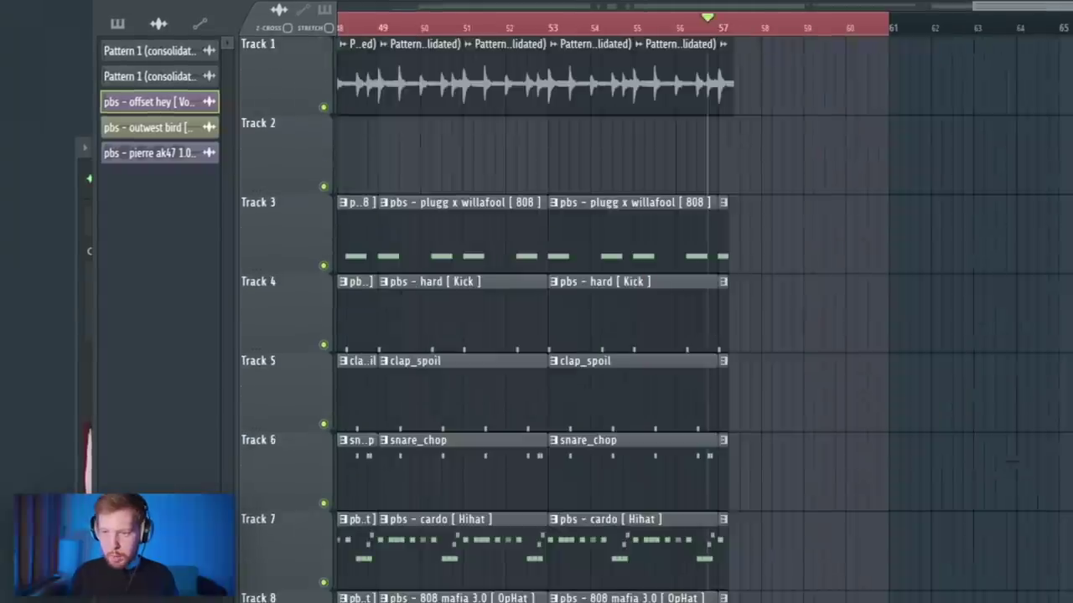
# Place the pbs - explosion [ Sfx ] sample on Track 2 at bar 57 and open its boost and reverb effect settings.
pyautogui.press('Down')
pyautogui.press('Down')
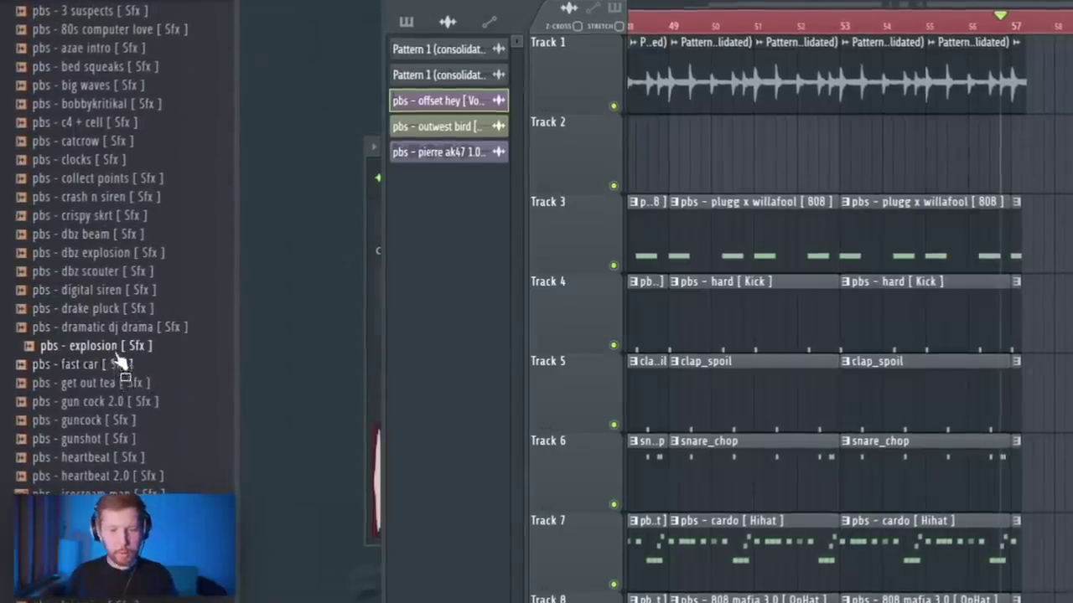
pyautogui.moveTo(118, 360); pyautogui.dragTo(934, 239)
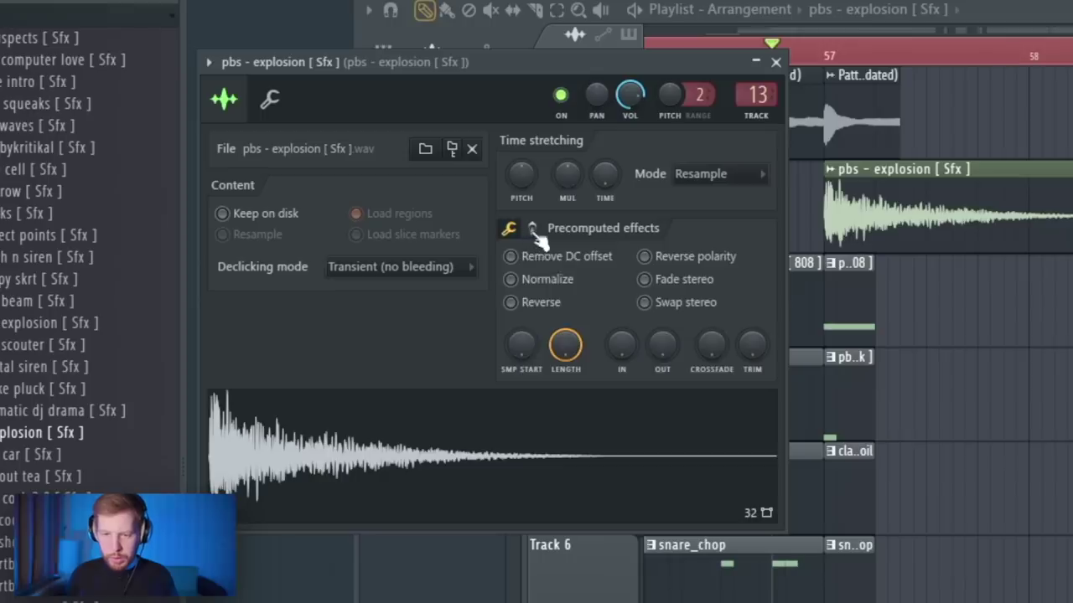
pyautogui.click(532, 229)
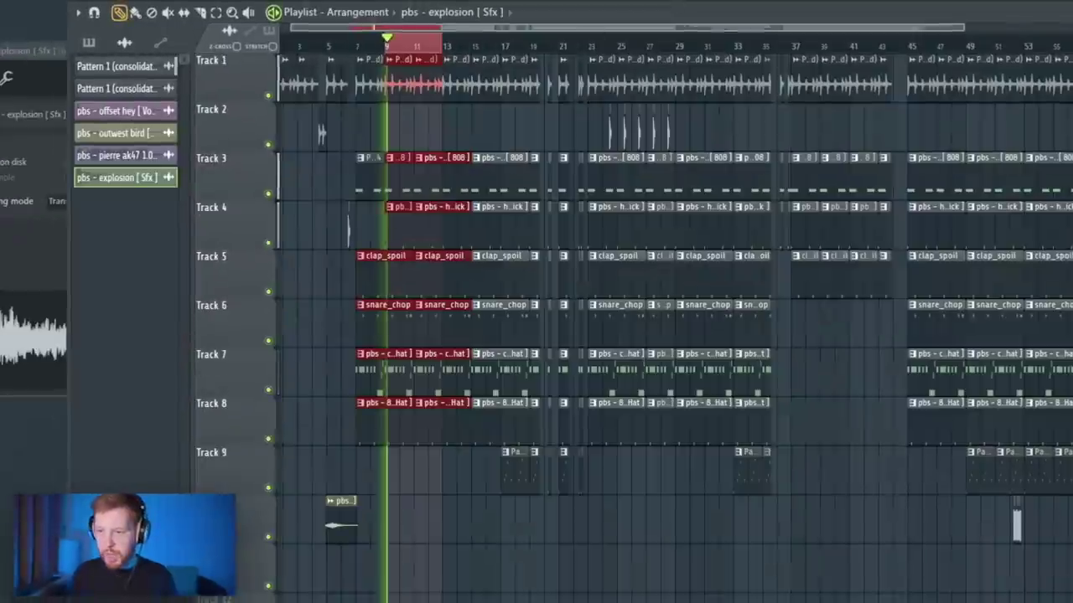
# Route the clap_spoil, snare_chop, cardo hihat and 808 mafia open-hat mixer inserts to Insert 15.
pyautogui.press('F9')
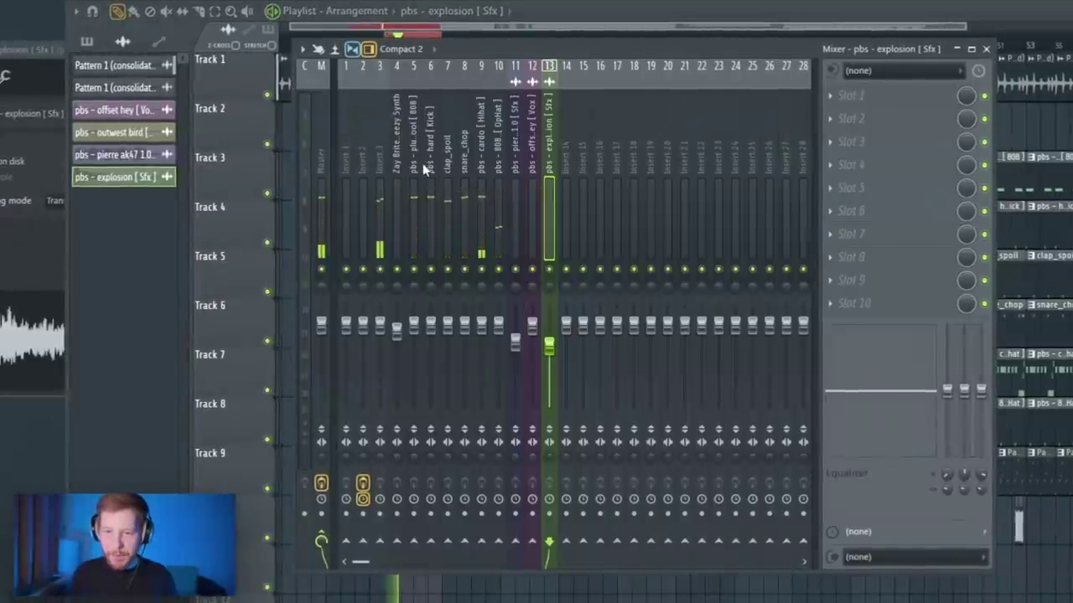
pyautogui.moveTo(447, 159); pyautogui.dragTo(461, 157)
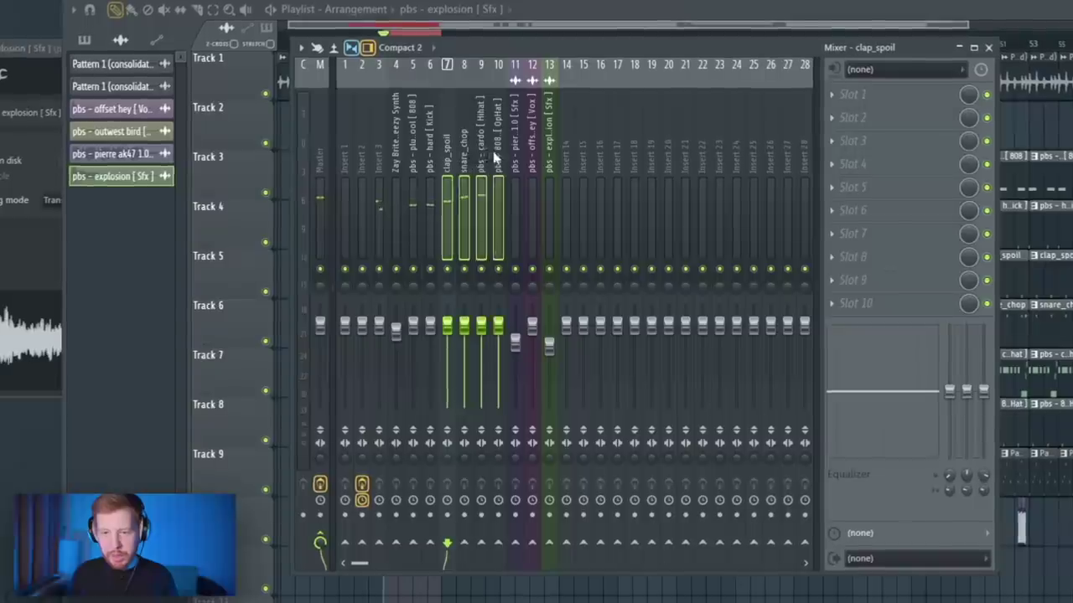
pyautogui.rightClick(584, 545)
pyautogui.click(627, 569)
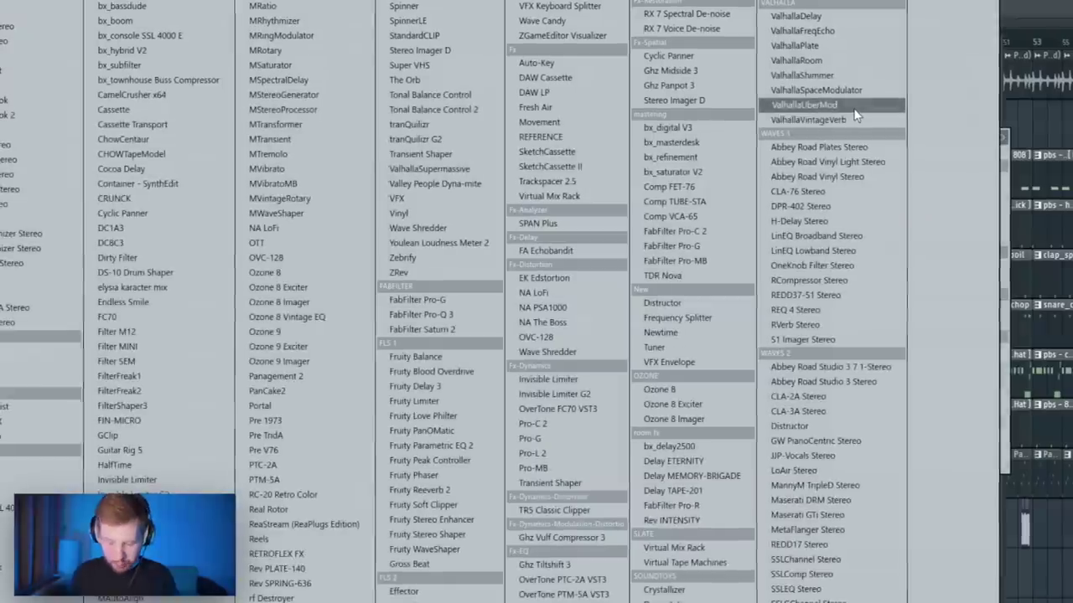
# Load J37 Stereo on Insert 15 with the Mastering Fat Tight And Open (Stereo) preset and turn its noise level off.
pyautogui.press('j')
pyautogui.press('Return')
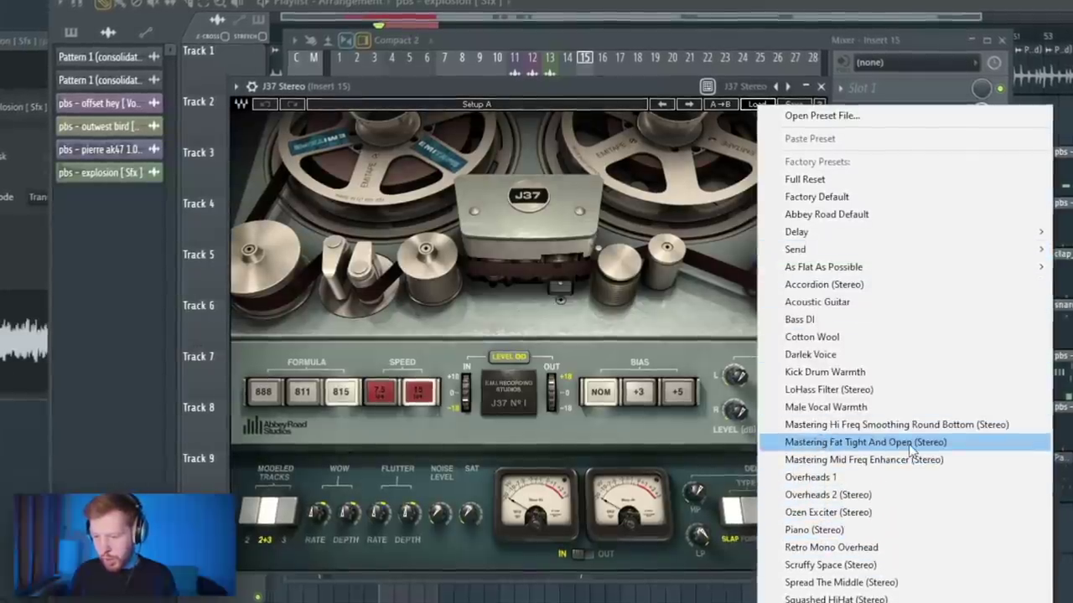
pyautogui.click(912, 444)
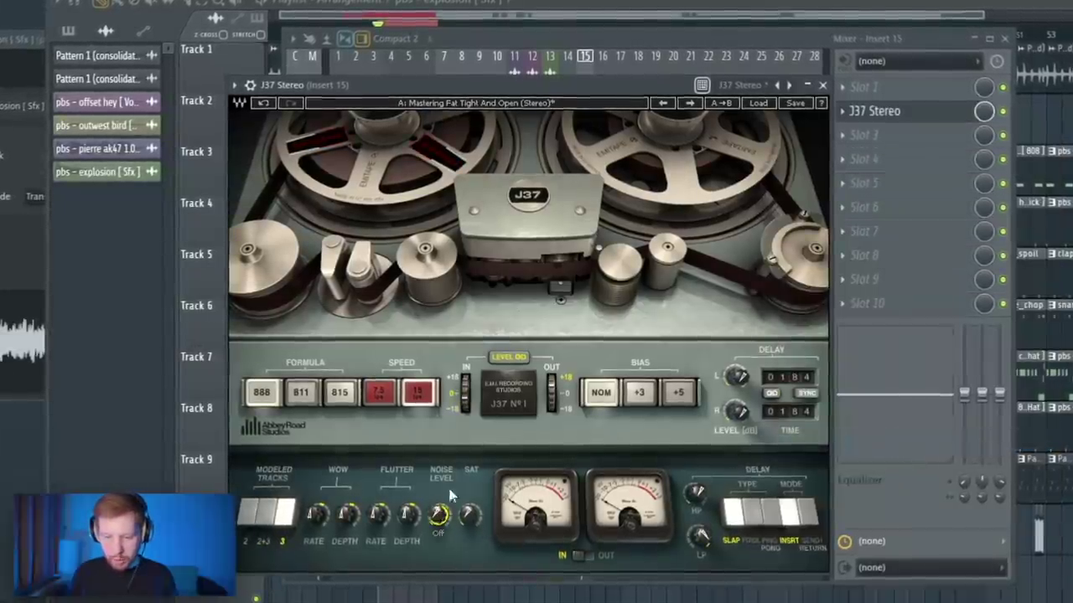
# Add Ozone 8 Imager after J37 Stereo on Insert 15 and enable Stereoize.
pyautogui.click(874, 136)
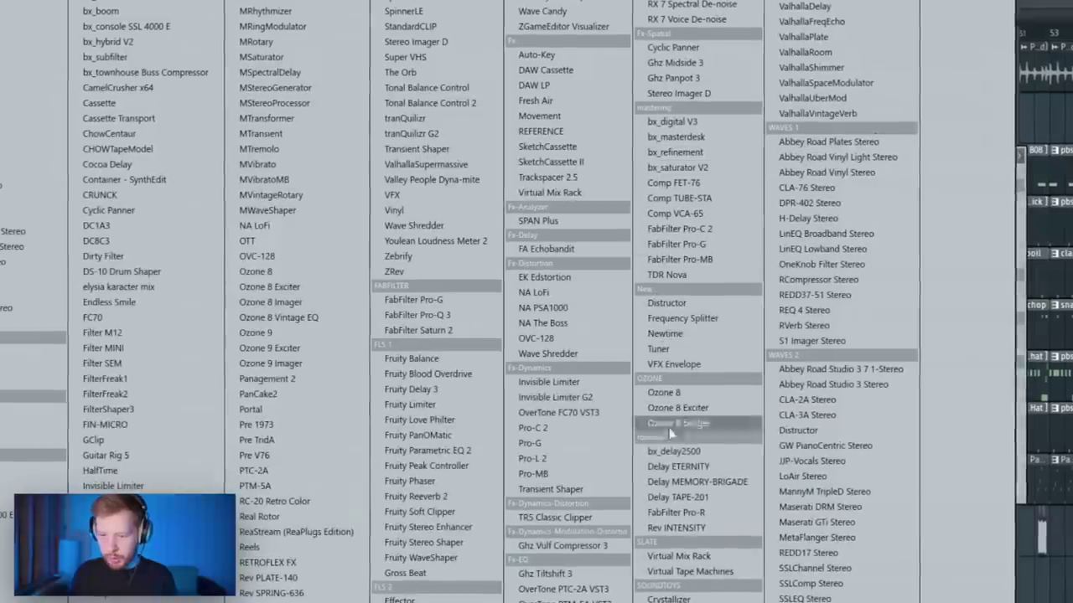
pyautogui.click(699, 423)
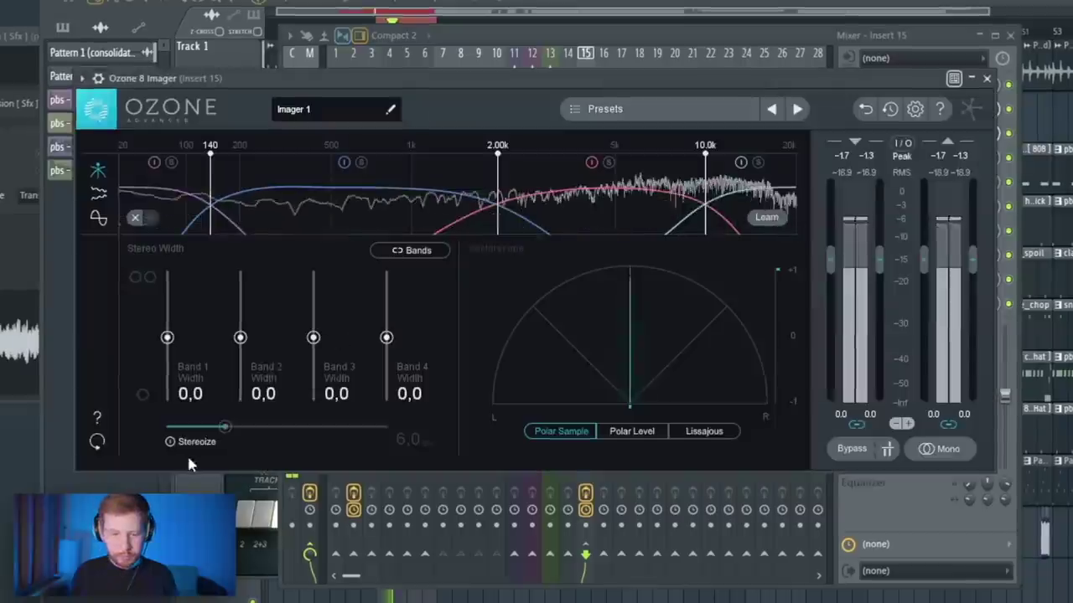
pyautogui.click(189, 445)
# Set the Imager's Band 2 width to 22.8 and Band 3 width to 35.4, with the lowest crossover at 207 Hz.
pyautogui.moveTo(239, 338); pyautogui.dragTo(239, 318)
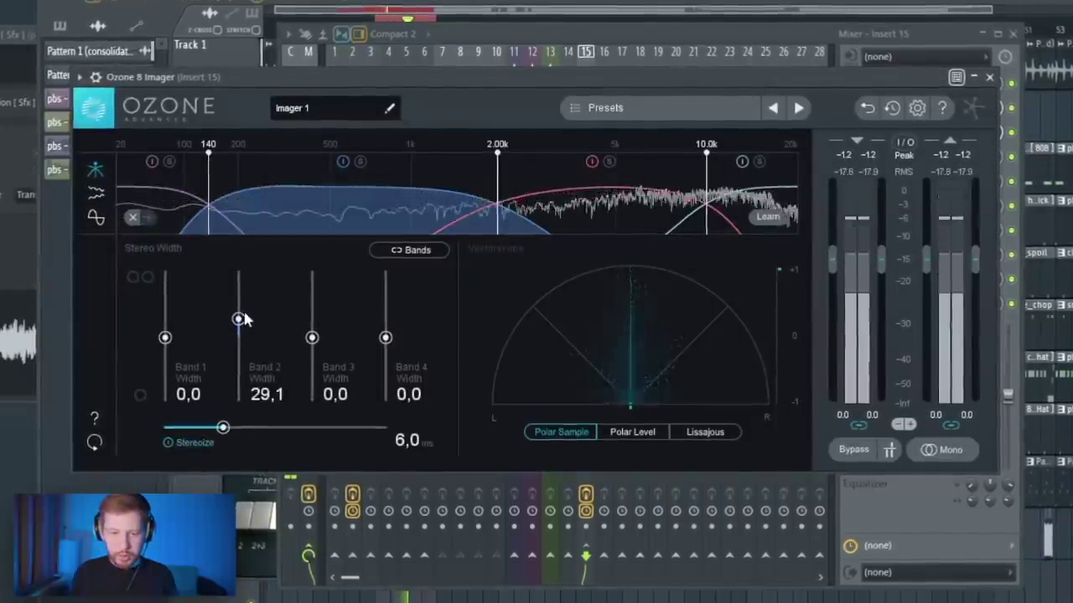
pyautogui.moveTo(311, 338); pyautogui.dragTo(311, 318)
pyautogui.moveTo(210, 180); pyautogui.dragTo(240, 182)
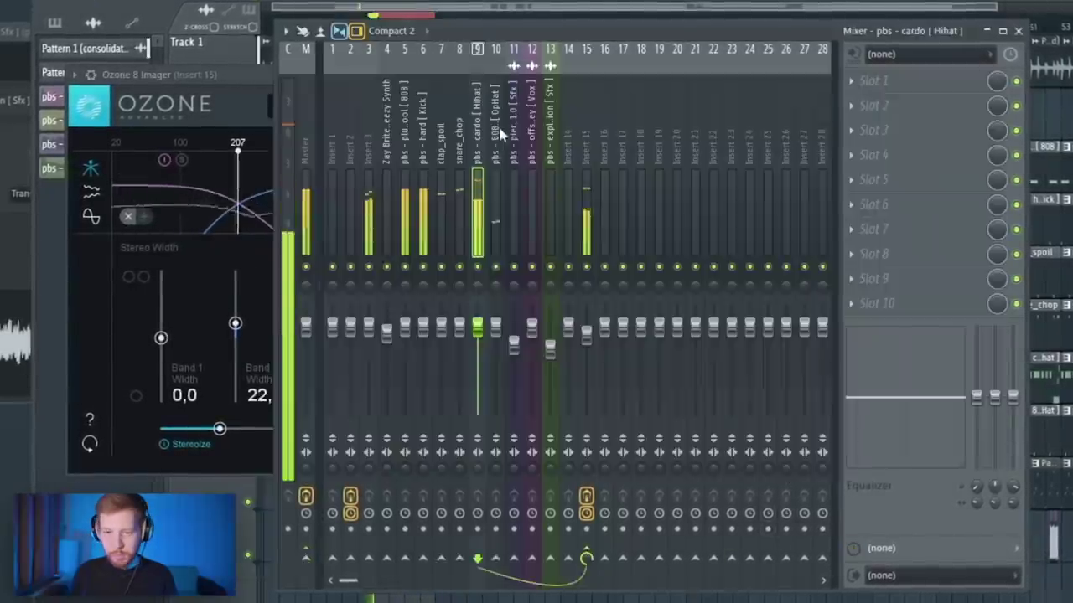
# Adjust the mixer level of the pbs - 808 mafia 3.0 [ OpHat ] insert.
pyautogui.click(500, 135)
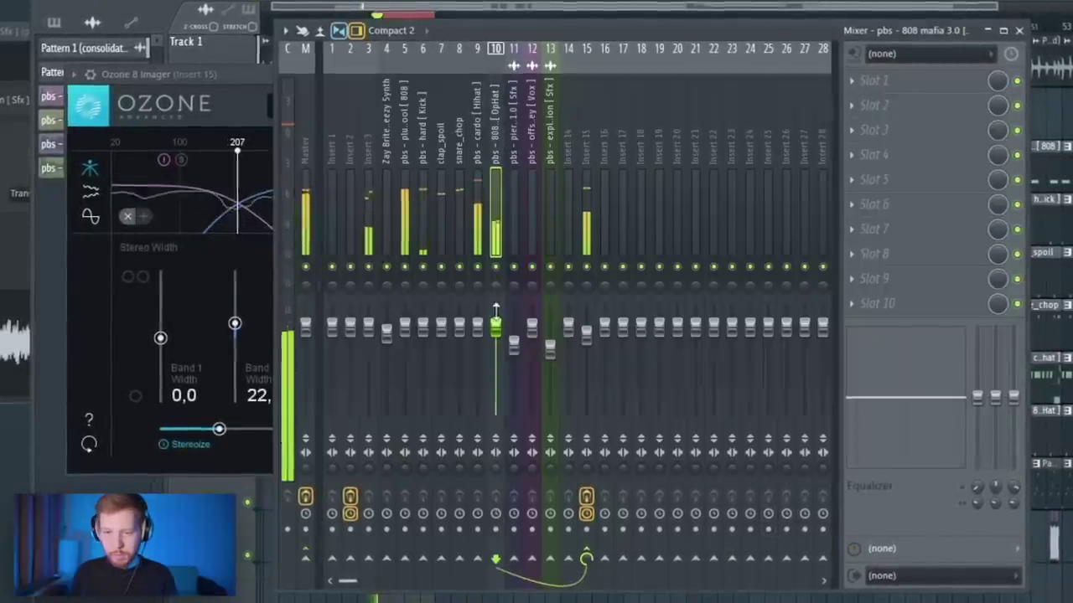
pyautogui.moveTo(496, 328)
pyautogui.mouseDown()
pyautogui.moveTo(496, 317)
pyautogui.moveTo(478, 339)
pyautogui.mouseUp()
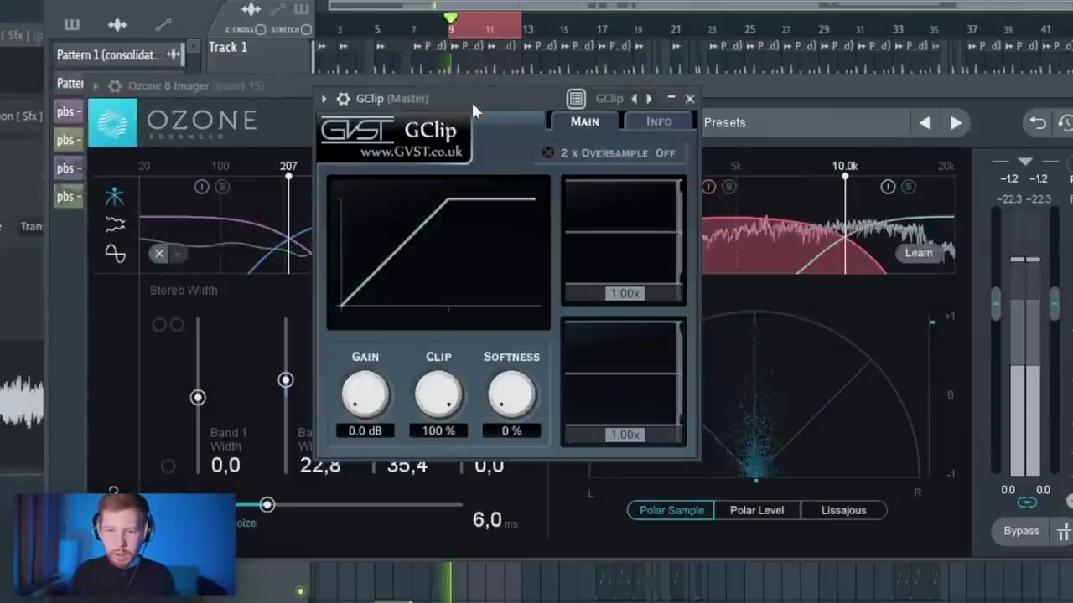
# Reposition the Master's GClip window and set the clipper's gain to 12.0 dB.
pyautogui.moveTo(471, 100); pyautogui.dragTo(569, 125)
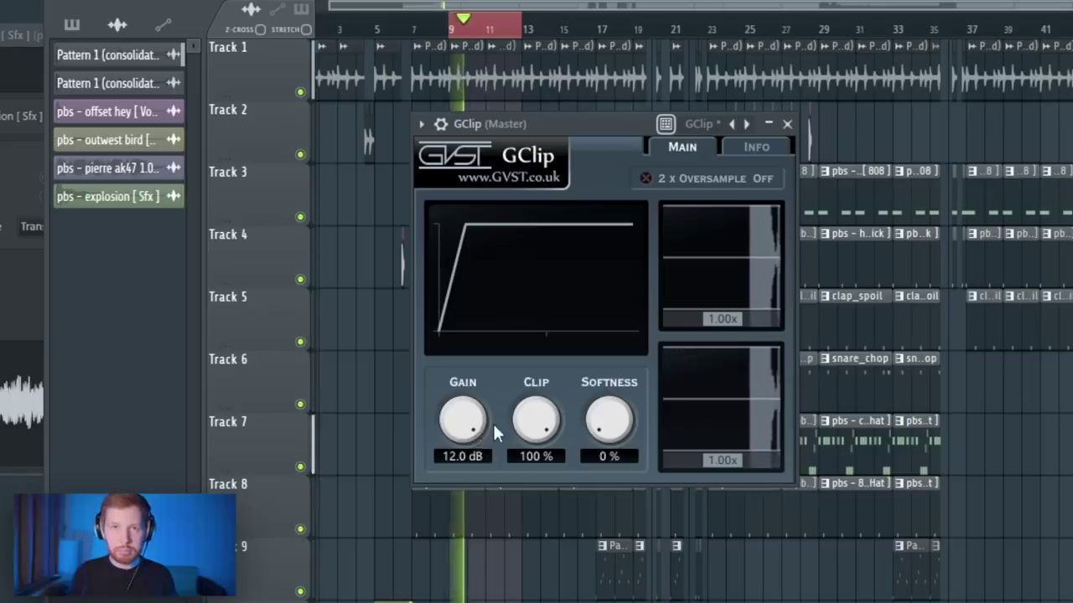
# Set the Master's GClip gain to 1.4 dB and softness to 19 %, and close the clipper window.
pyautogui.moveTo(479, 424); pyautogui.dragTo(478, 515)
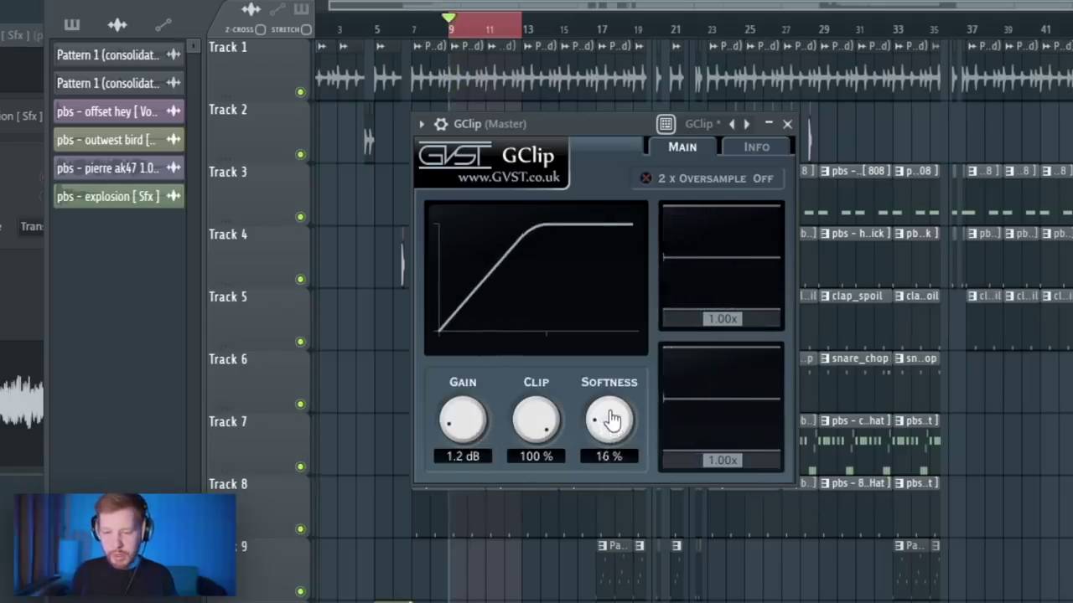
pyautogui.moveTo(614, 415); pyautogui.dragTo(614, 418)
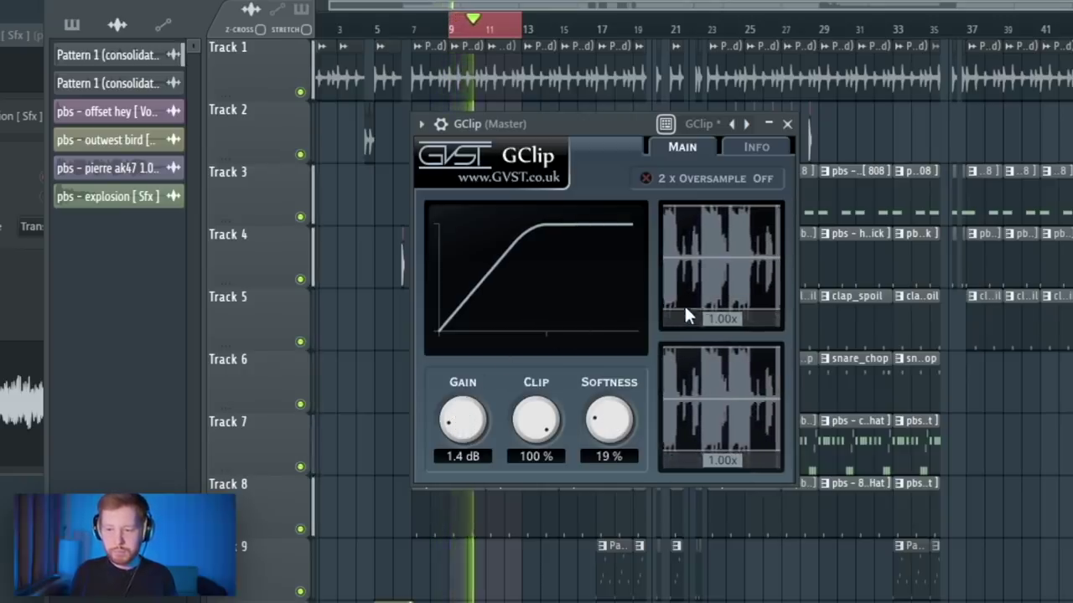
pyautogui.click(787, 123)
# Add Ozone 8 Imager to the 808 insert, with Stereoize enabled and the lowest crossover at 211 Hz.
pyautogui.press('F9')
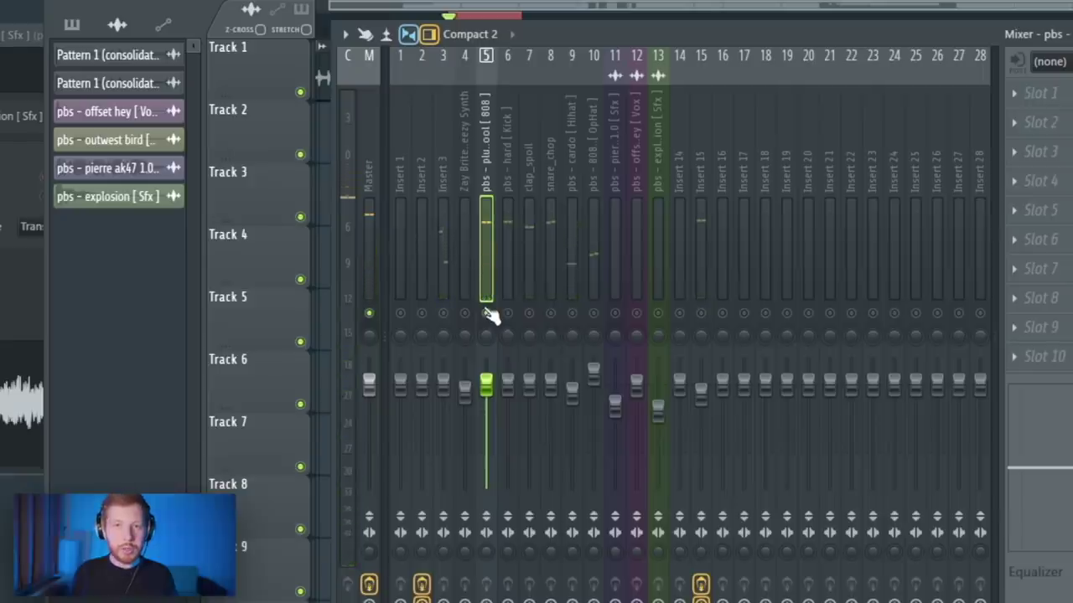
pyautogui.click(1054, 219)
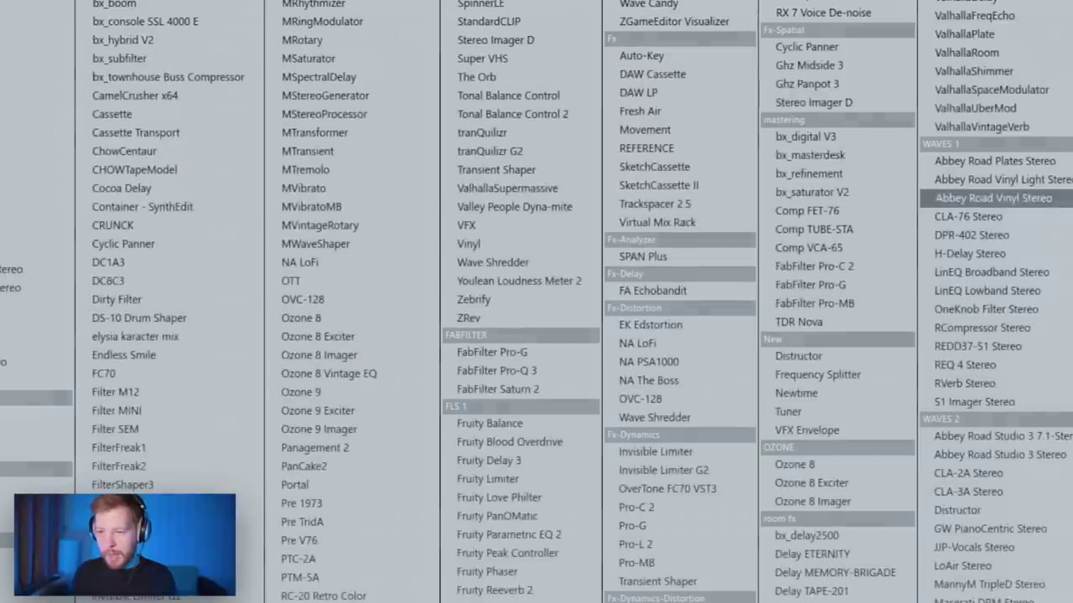
pyautogui.click(852, 501)
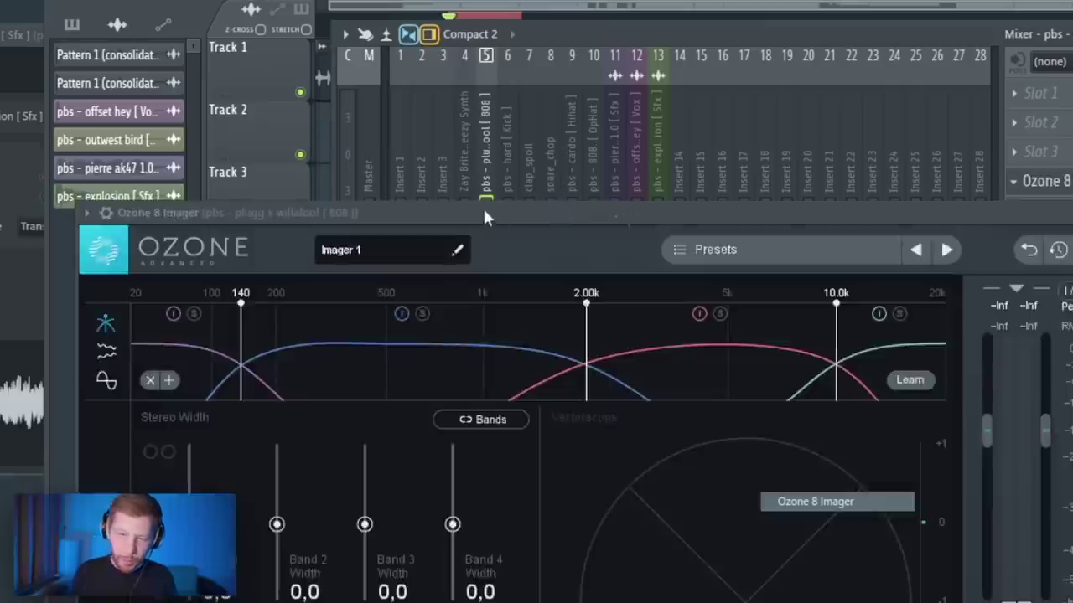
pyautogui.moveTo(483, 207); pyautogui.dragTo(520, 161)
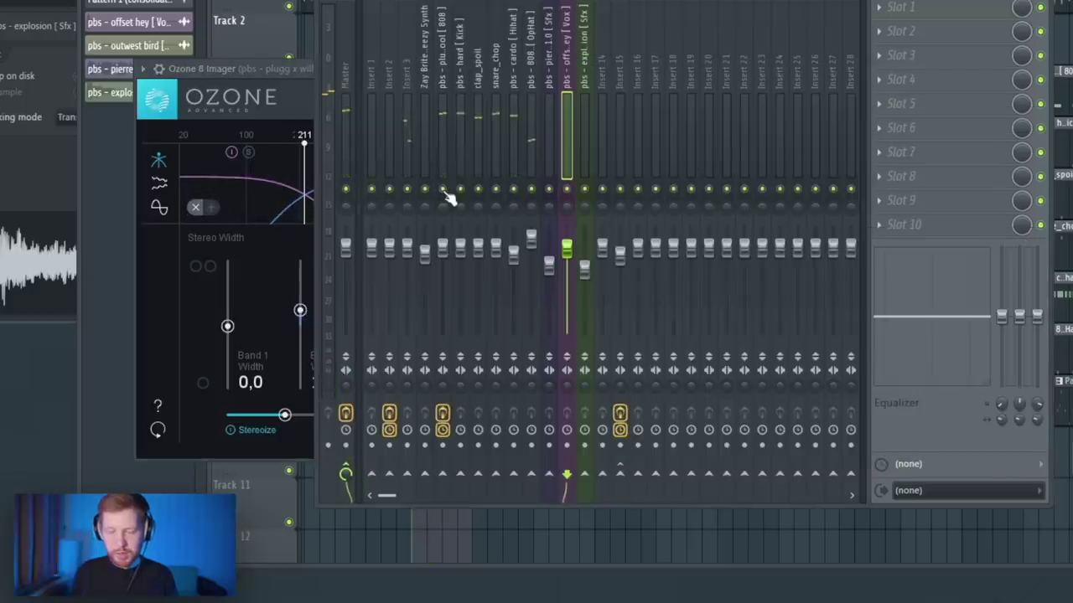
# Lower the Band 2 and Band 3 widths in the 808's Imager and raise the pbs - hard [ Kick ] insert's level.
pyautogui.click(295, 93)
pyautogui.moveTo(295, 313); pyautogui.dragTo(293, 315)
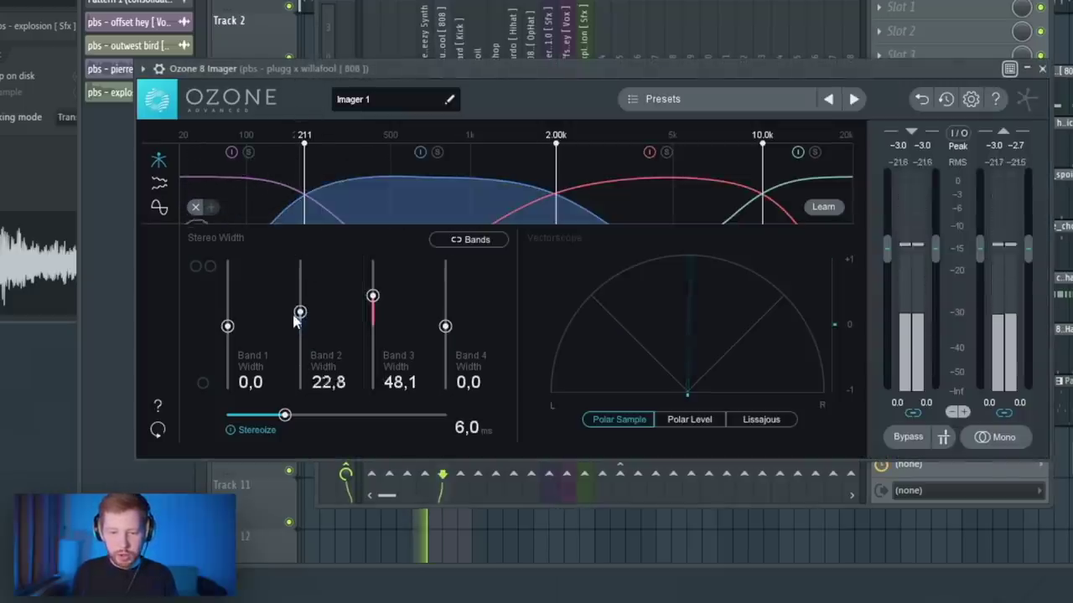
pyautogui.moveTo(384, 303); pyautogui.dragTo(335, 319)
pyautogui.click(464, 258)
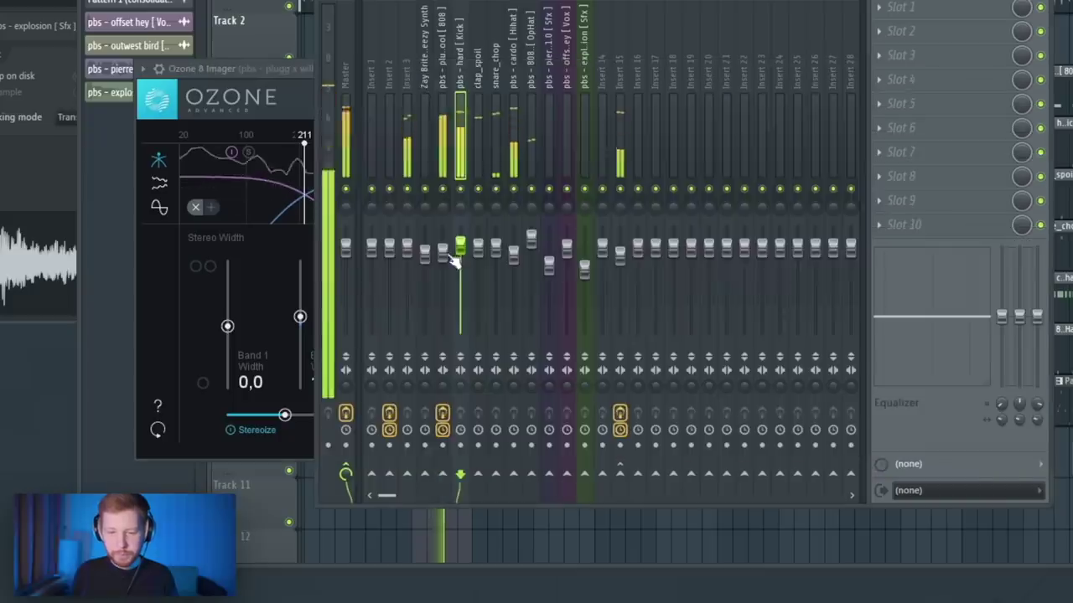
pyautogui.click(462, 255)
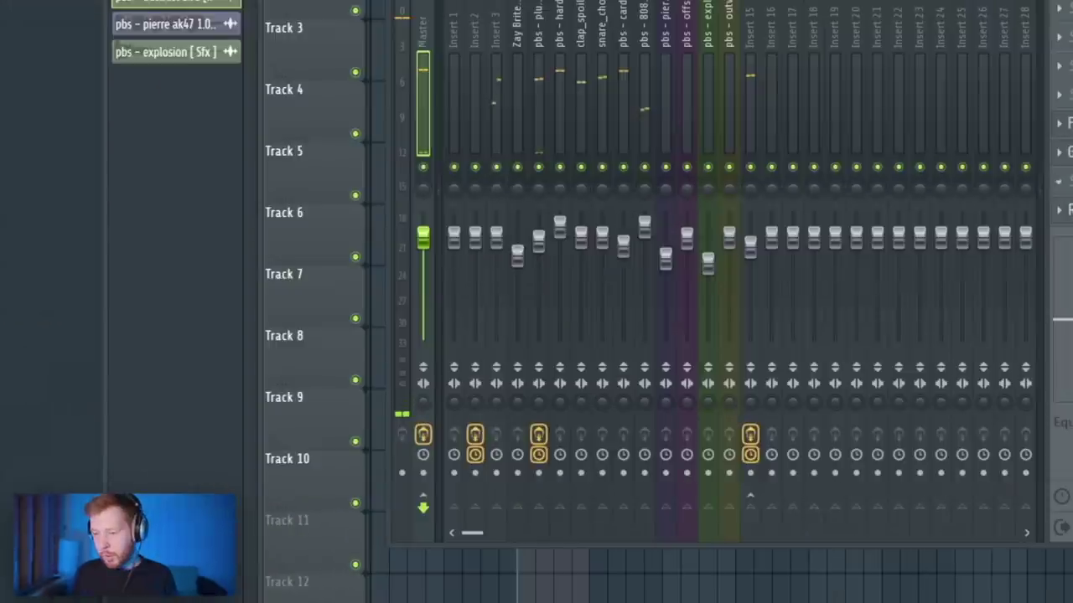
# Add Ozone 9 to the Master, remove its Equalizer 1 module and lower the input gain to -5.1 dB.
pyautogui.click(1057, 181)
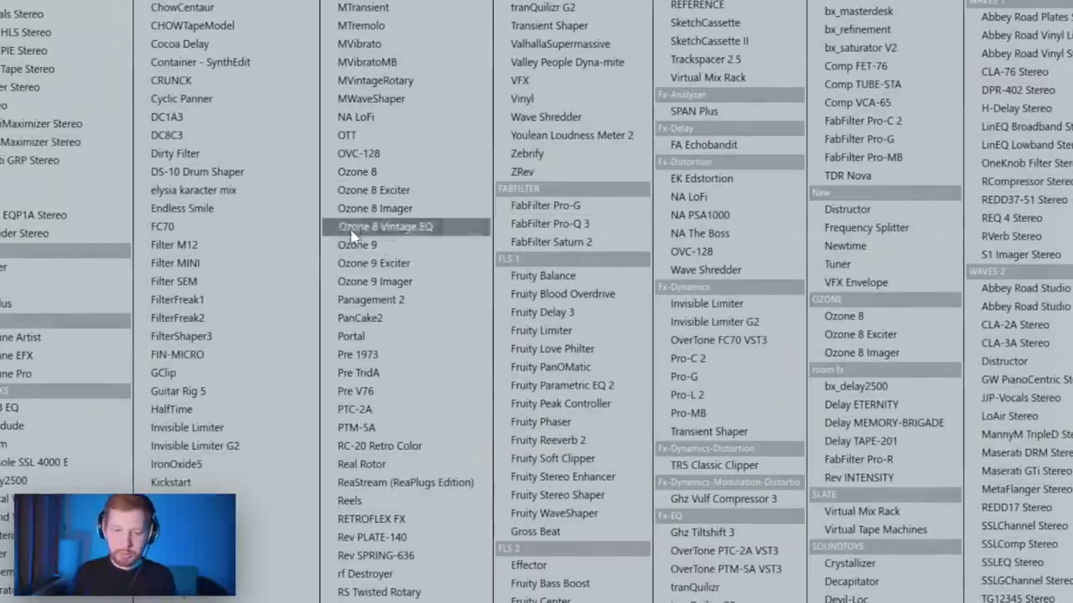
pyautogui.click(359, 244)
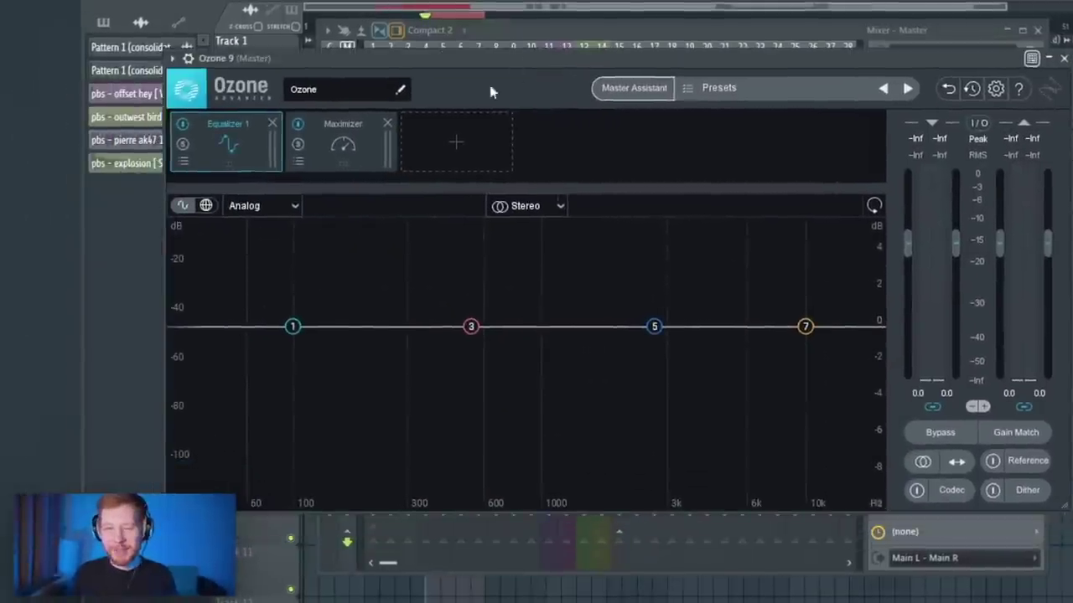
pyautogui.click(273, 123)
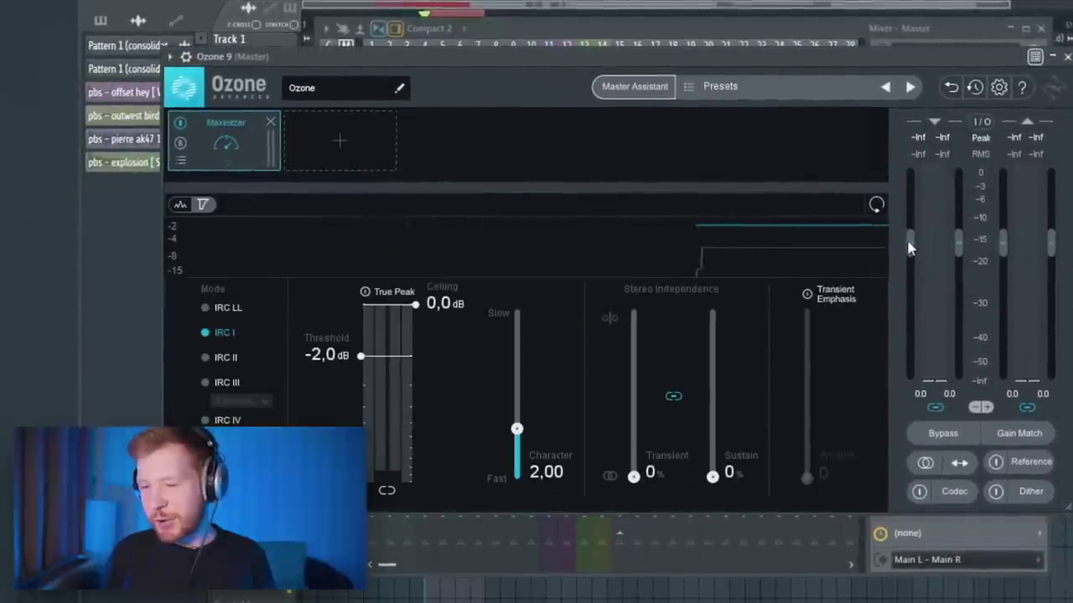
pyautogui.press('space')
pyautogui.press('space')
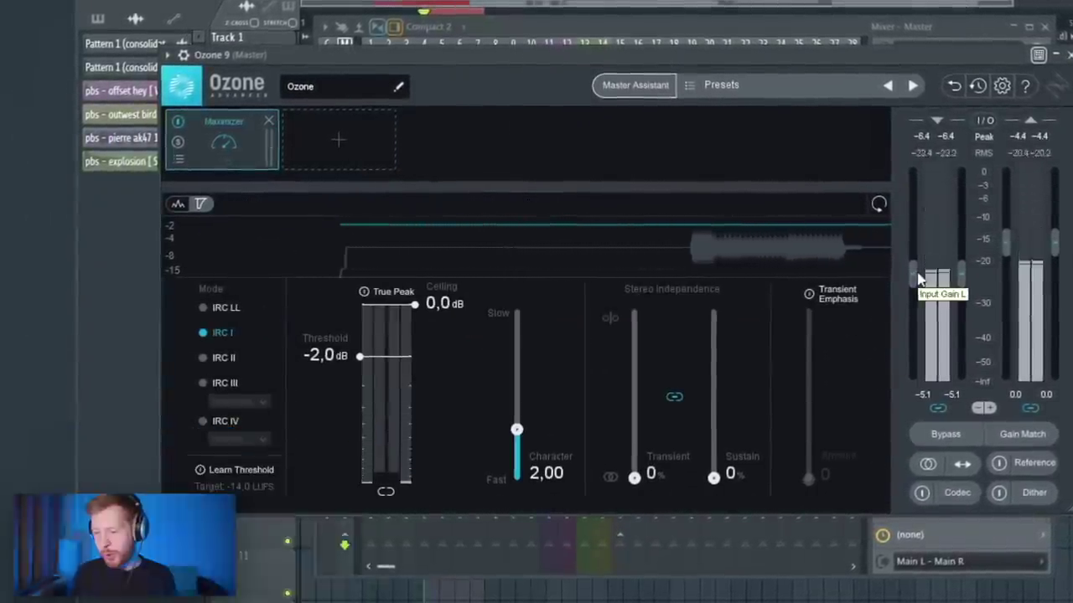
# Add Imager, Exciter and Dynamic EQ modules to Ozone 9 and reorder the chain as Dynamic EQ, Imager, Exciter, Maximizer.
pyautogui.click(338, 140)
pyautogui.click(324, 280)
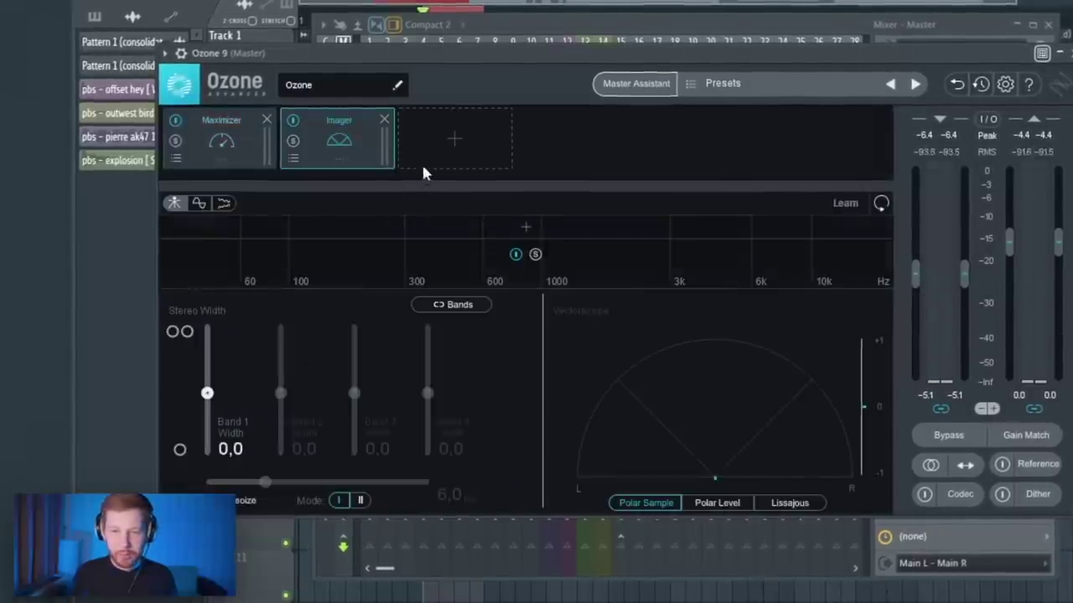
pyautogui.click(454, 138)
pyautogui.click(442, 259)
pyautogui.click(569, 137)
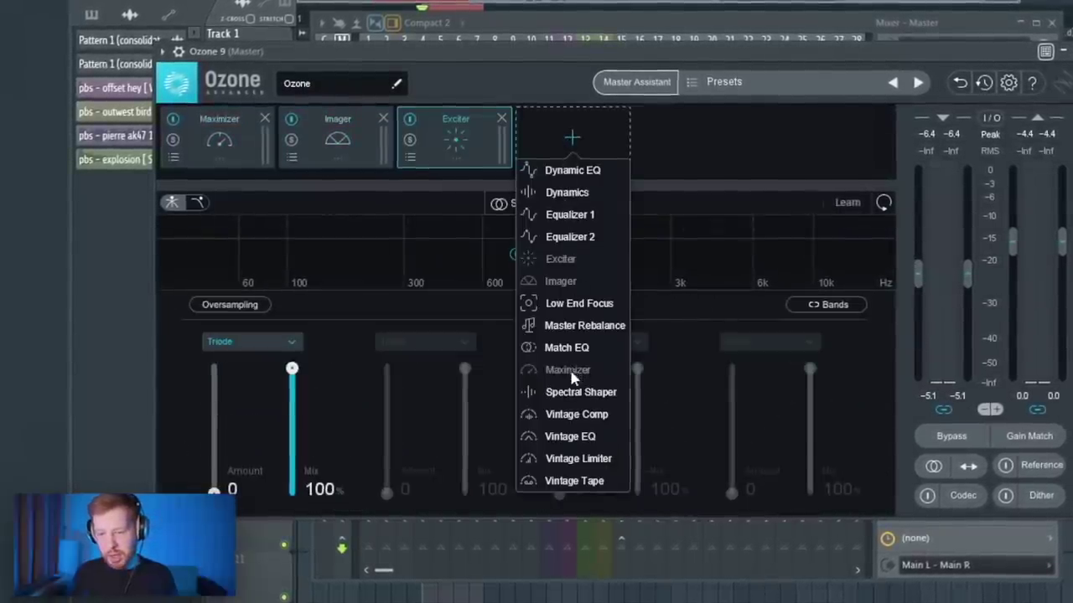
pyautogui.click(572, 169)
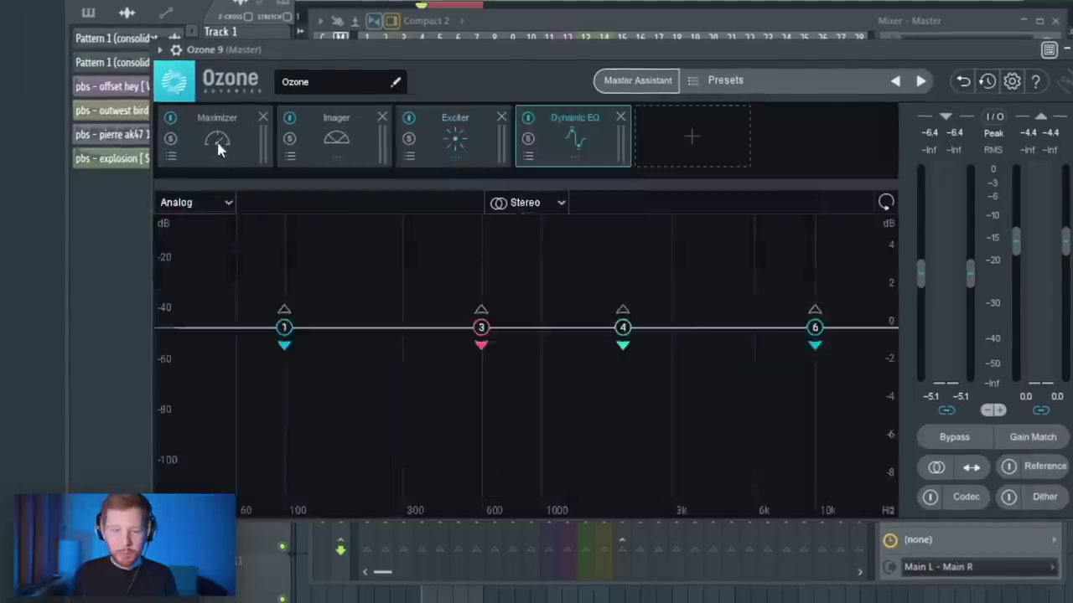
pyautogui.moveTo(217, 139); pyautogui.dragTo(608, 141)
pyautogui.moveTo(460, 145); pyautogui.dragTo(171, 136)
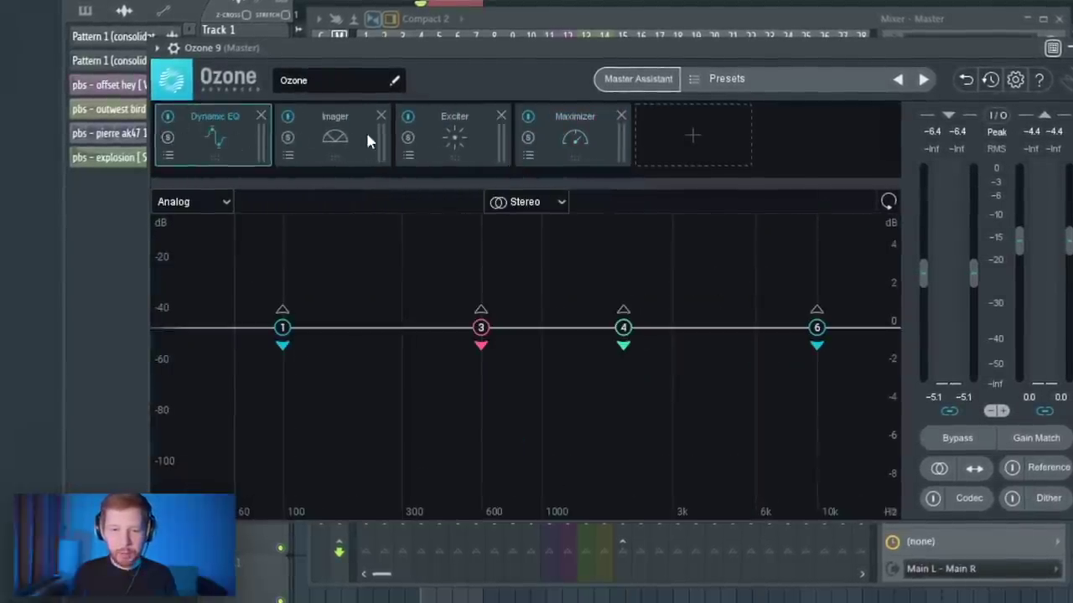
# Load the Low End Control preset in the Dynamic EQ and soften the cuts of nodes 2 and 1, bringing node 1 to about -2.1 dB.
pyautogui.click(168, 157)
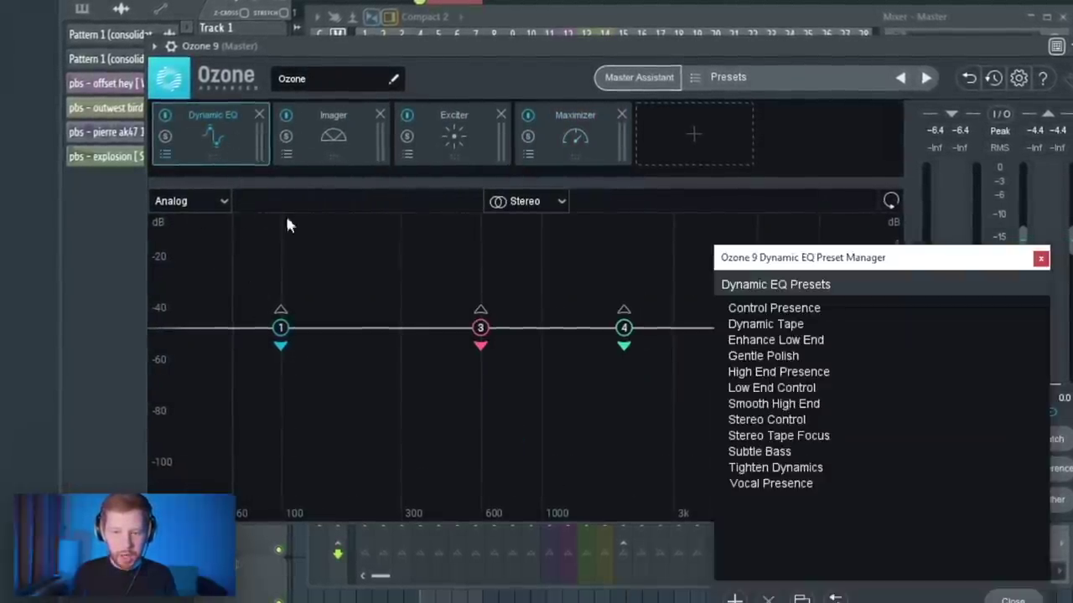
pyautogui.doubleClick(785, 390)
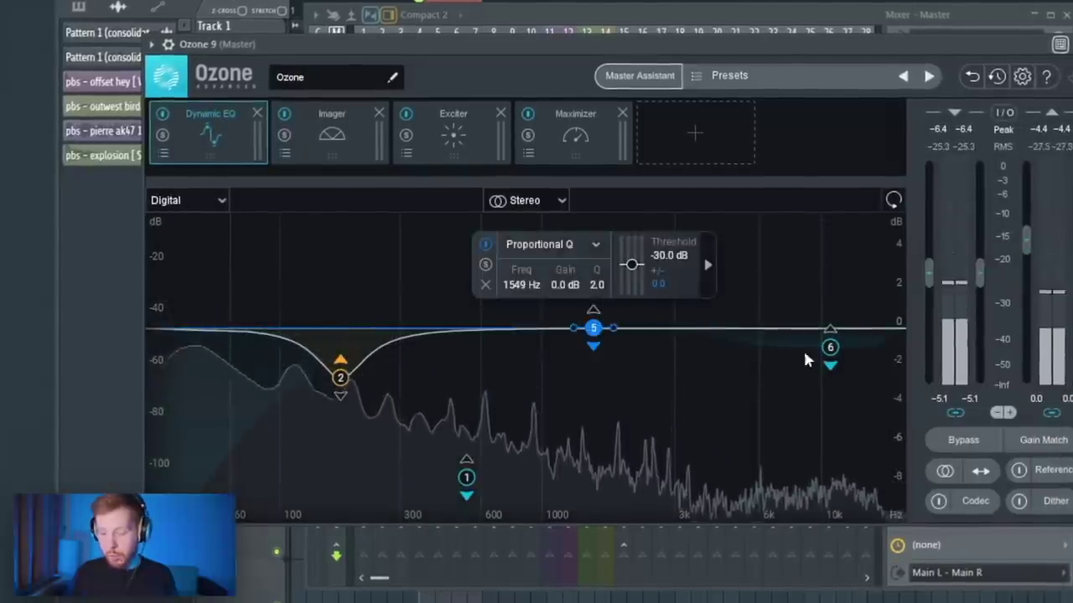
pyautogui.moveTo(339, 390); pyautogui.dragTo(338, 343)
pyautogui.moveTo(453, 486); pyautogui.dragTo(464, 373)
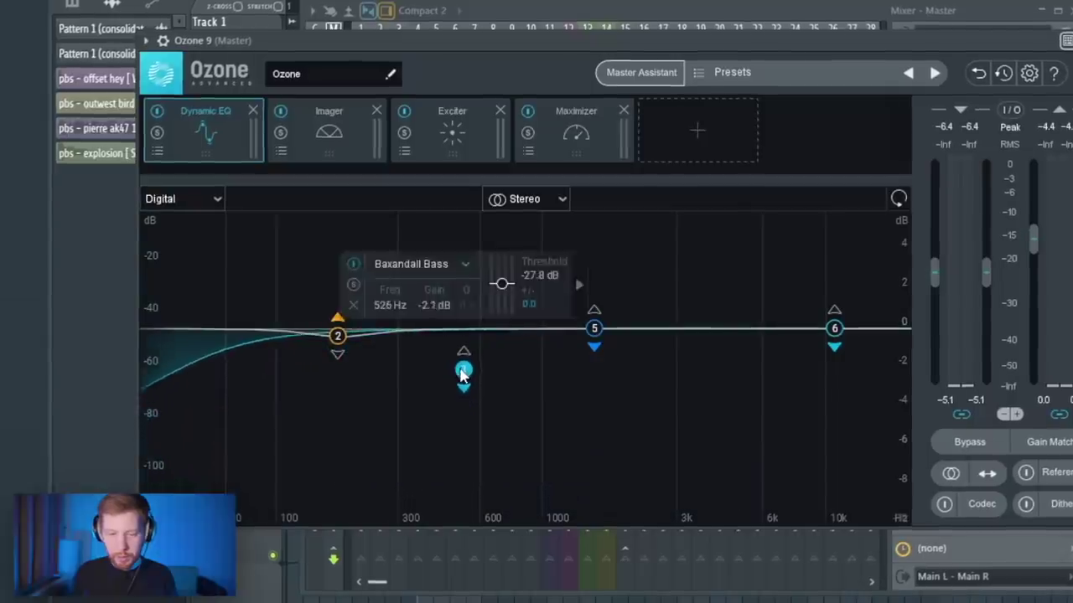
# Load the Enhanced Space preset in the Ozone 9 Imager and lower the Band 1 width to about 0.
pyautogui.click(280, 156)
pyautogui.click(280, 151)
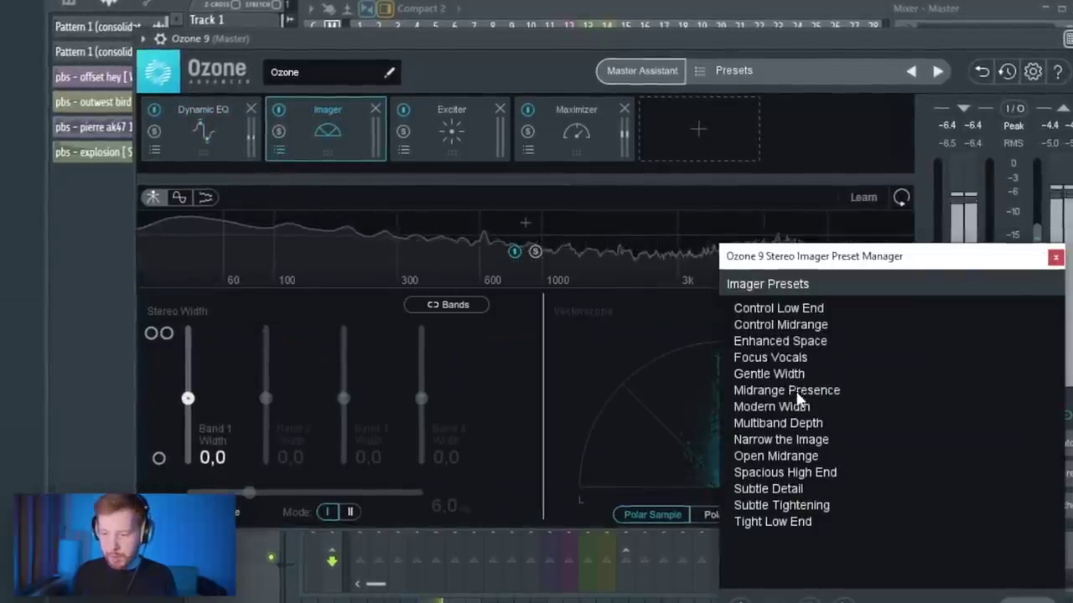
pyautogui.click(780, 341)
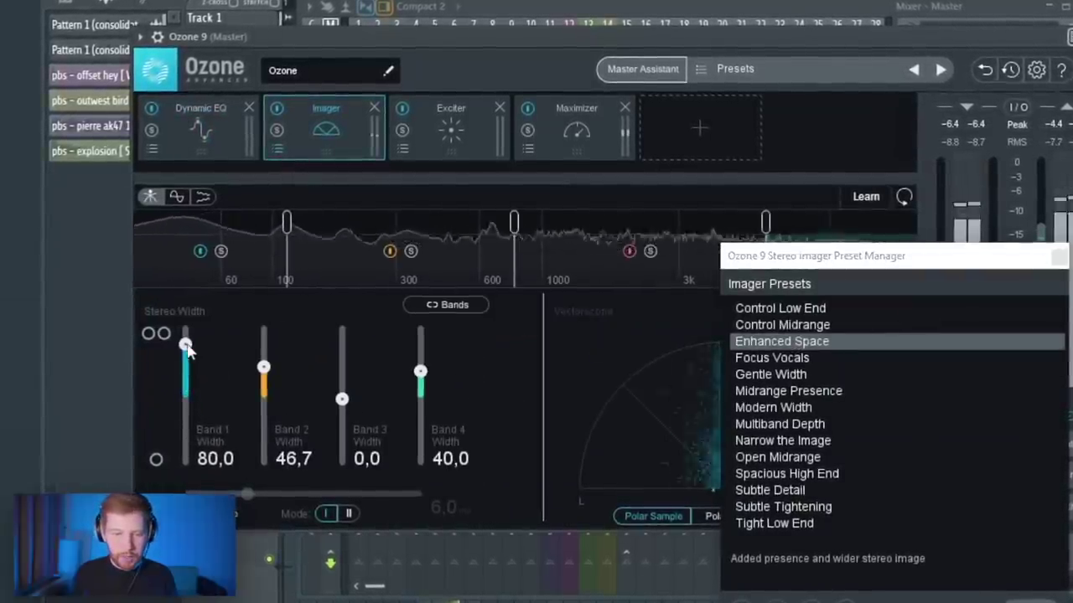
pyautogui.moveTo(186, 344); pyautogui.dragTo(184, 399)
# Load the Gentle High End preset in the Exciter and close its preset manager.
pyautogui.click(405, 146)
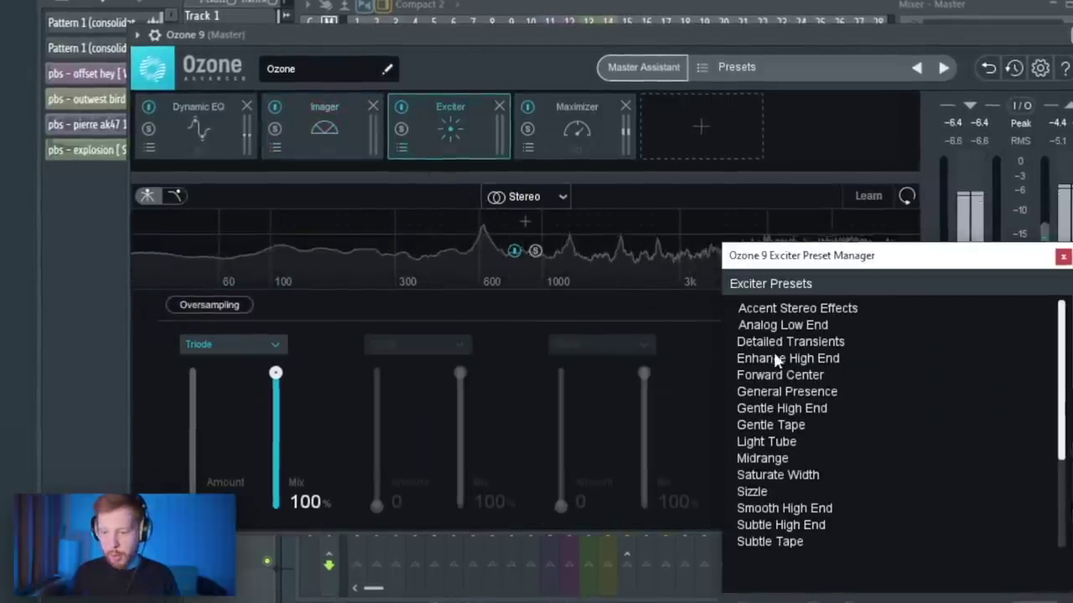
pyautogui.click(796, 411)
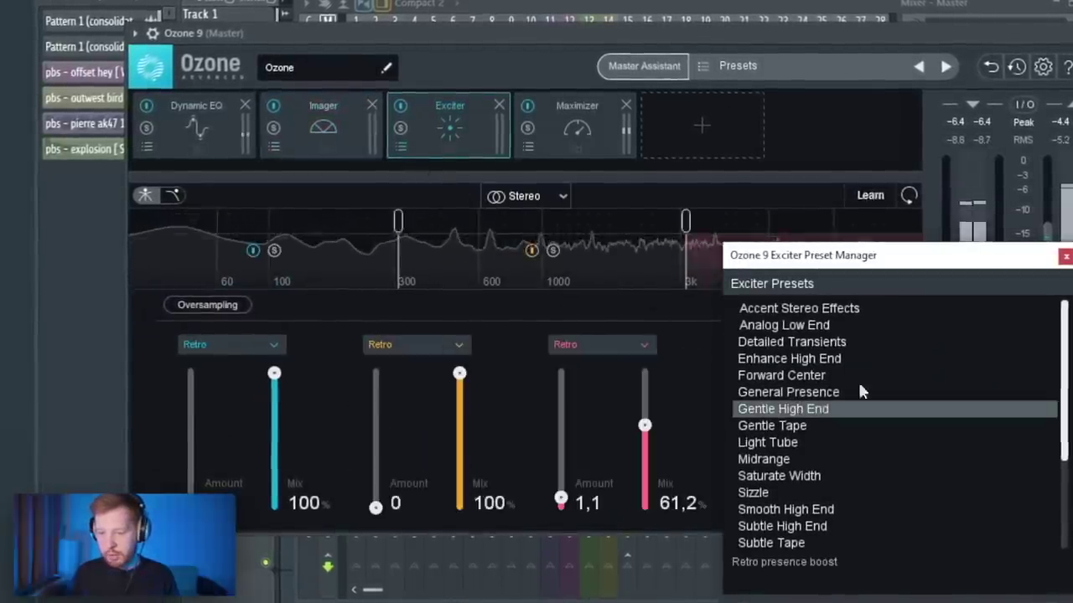
pyautogui.click(1064, 256)
# Set the Maximizer's mode to IRC IV and lower its threshold.
pyautogui.click(575, 145)
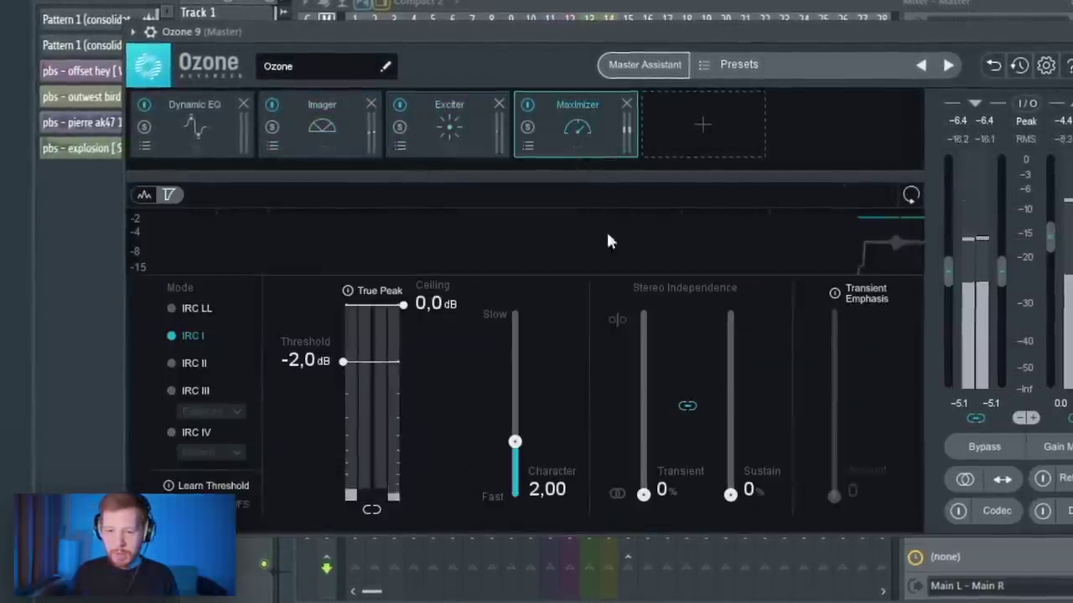
pyautogui.click(193, 432)
pyautogui.moveTo(342, 361); pyautogui.dragTo(362, 429)
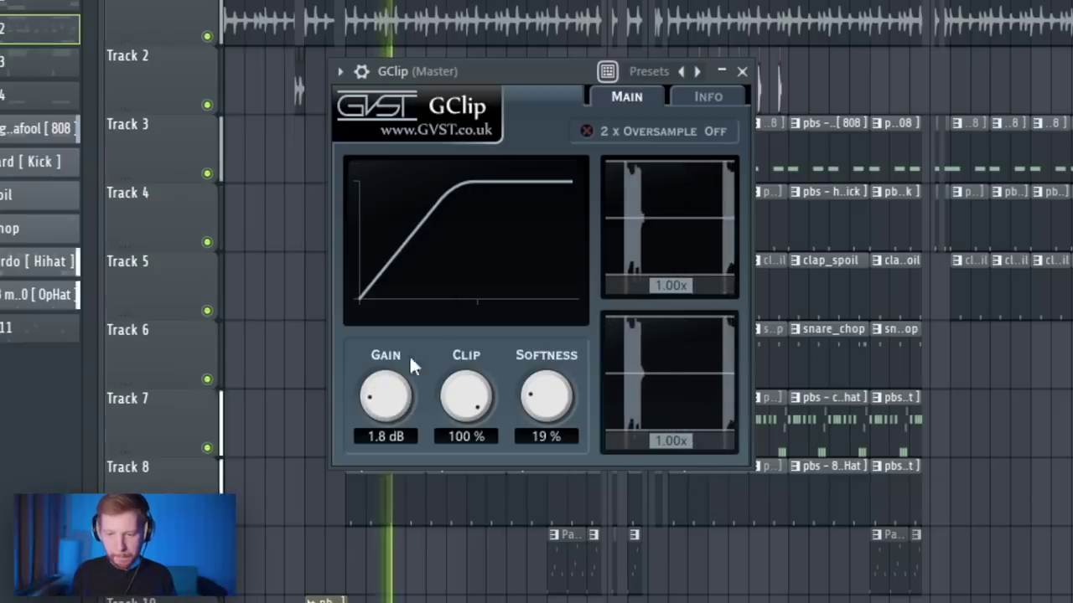
# Set the Master's GClip gain to 2.0 dB, close the clipper window and stop playback.
pyautogui.scroll(5, 385, 406)
pyautogui.moveTo(389, 394); pyautogui.dragTo(392, 409)
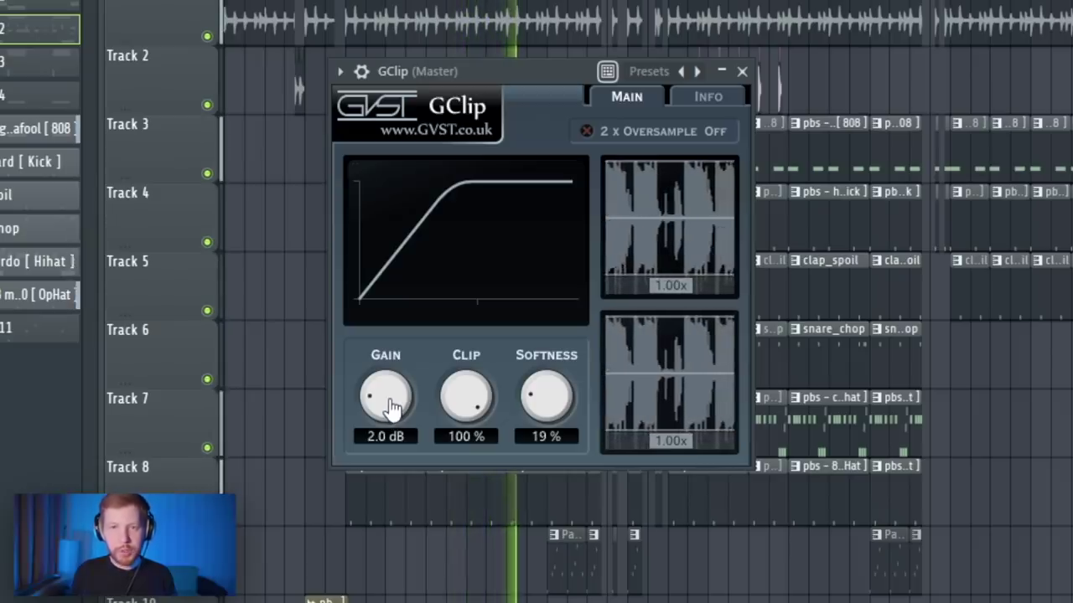
pyautogui.press('Escape')
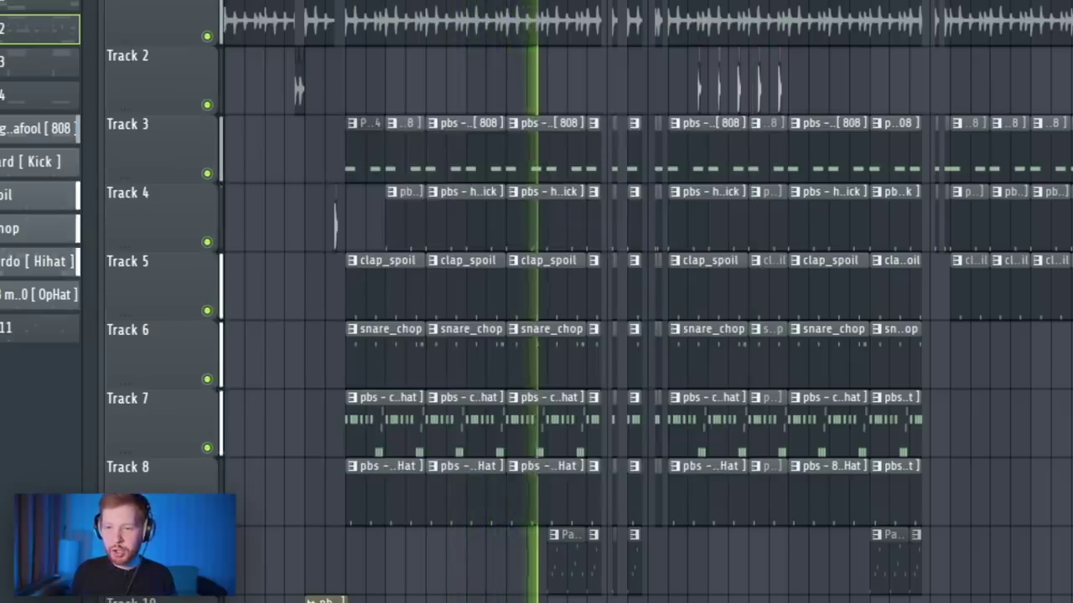
pyautogui.press('space')
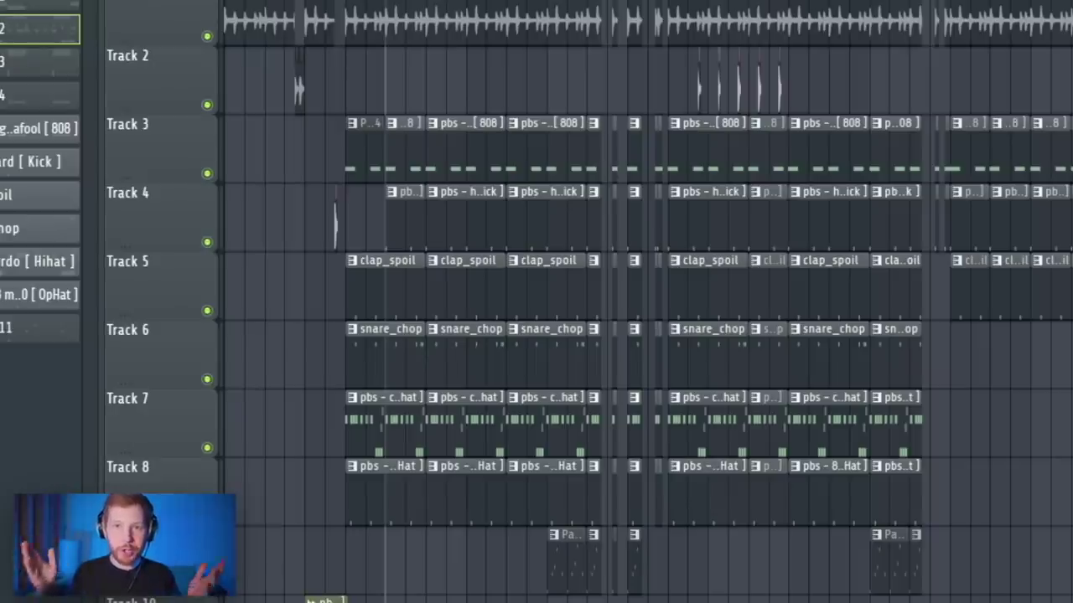